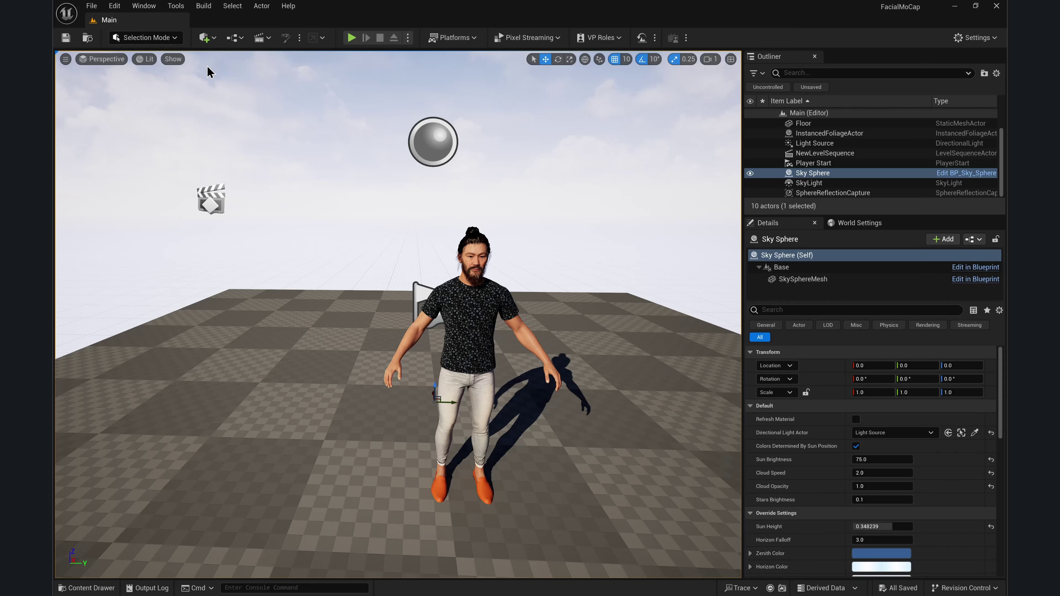
Add a Plane from Quick Add > Shapes and raise it above the floor
click(206, 37)
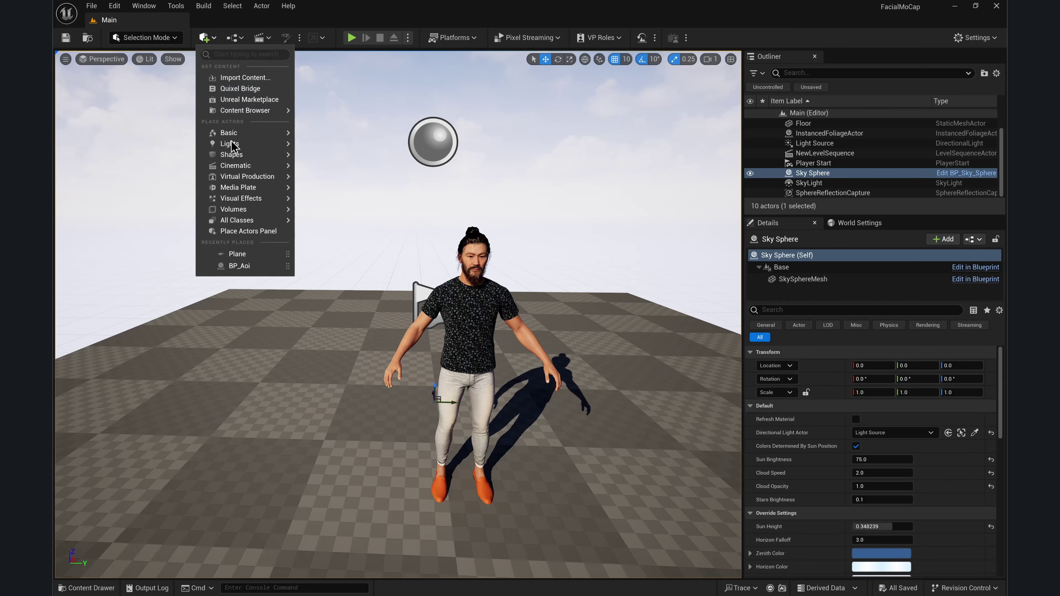
mouse_move(267, 155)
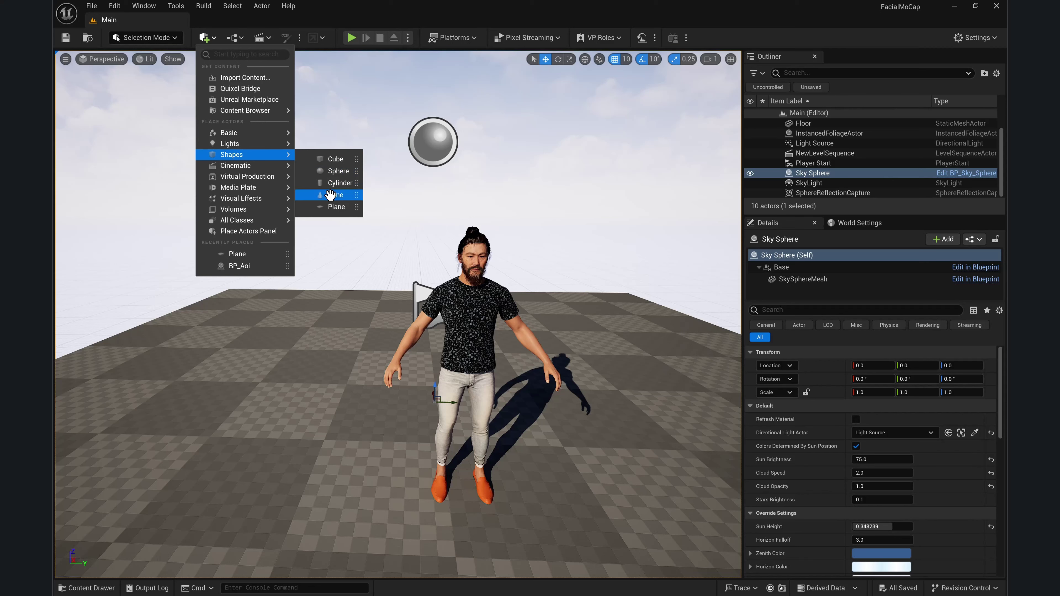
click(336, 206)
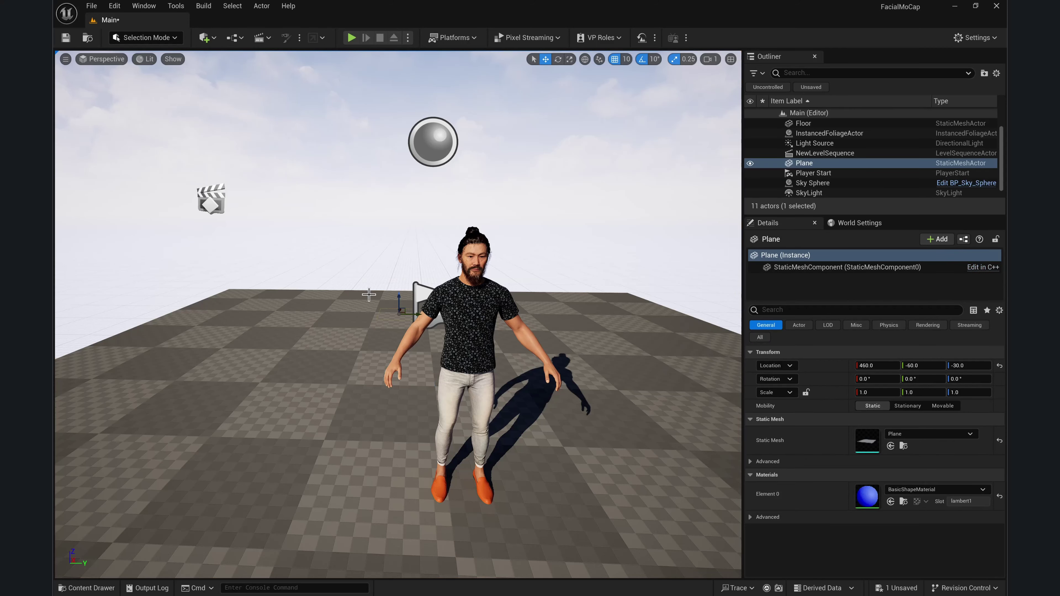
drag(400, 296, 401, 263)
right_drag(427, 266, 417, 272)
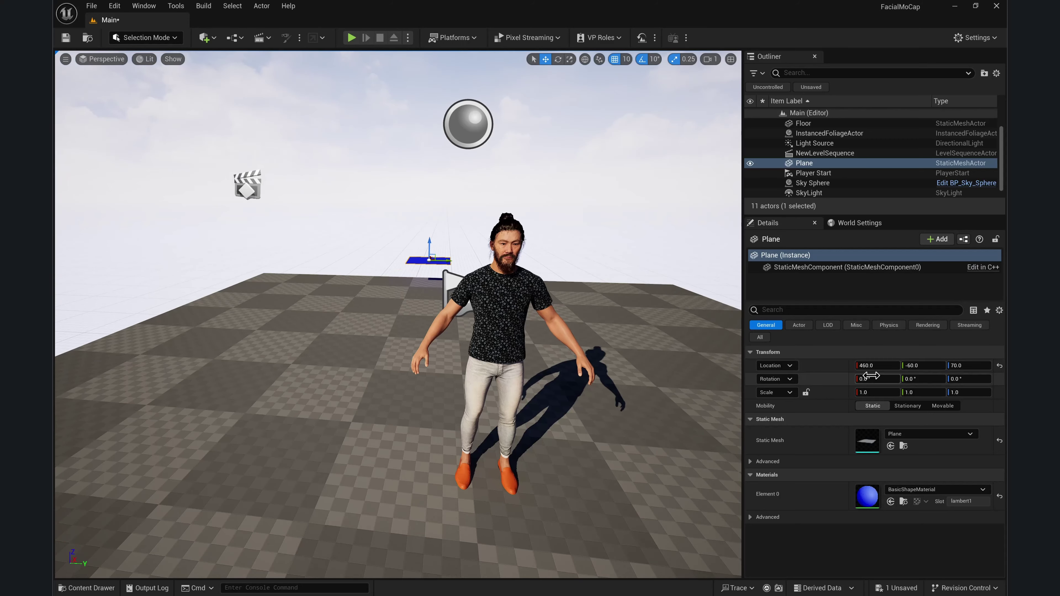
Place the plane at -221, -120, 130 with Y rotation 90 so it stands upright
click(915, 366)
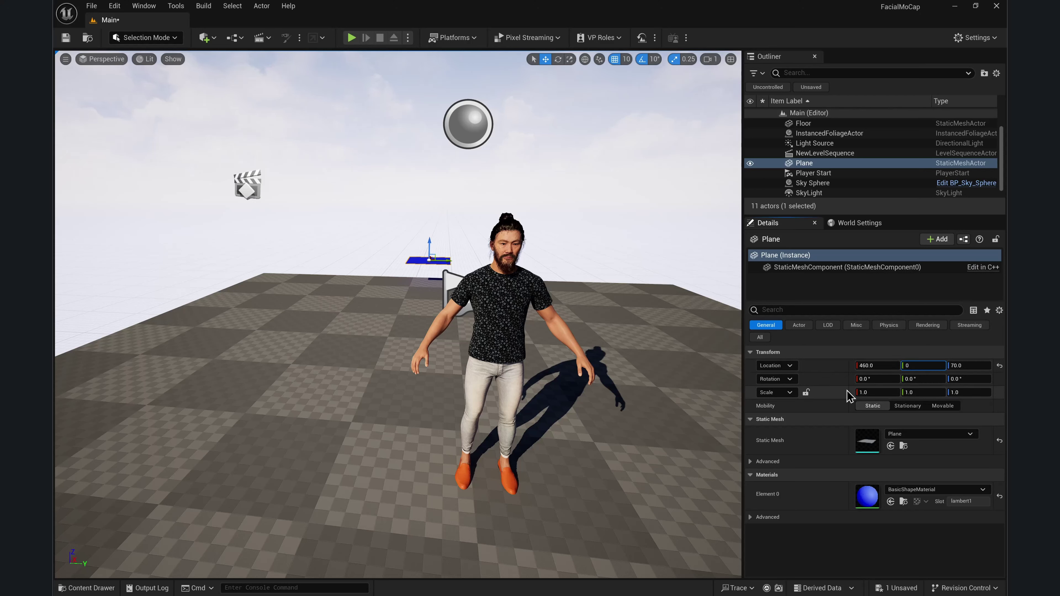
key(Return)
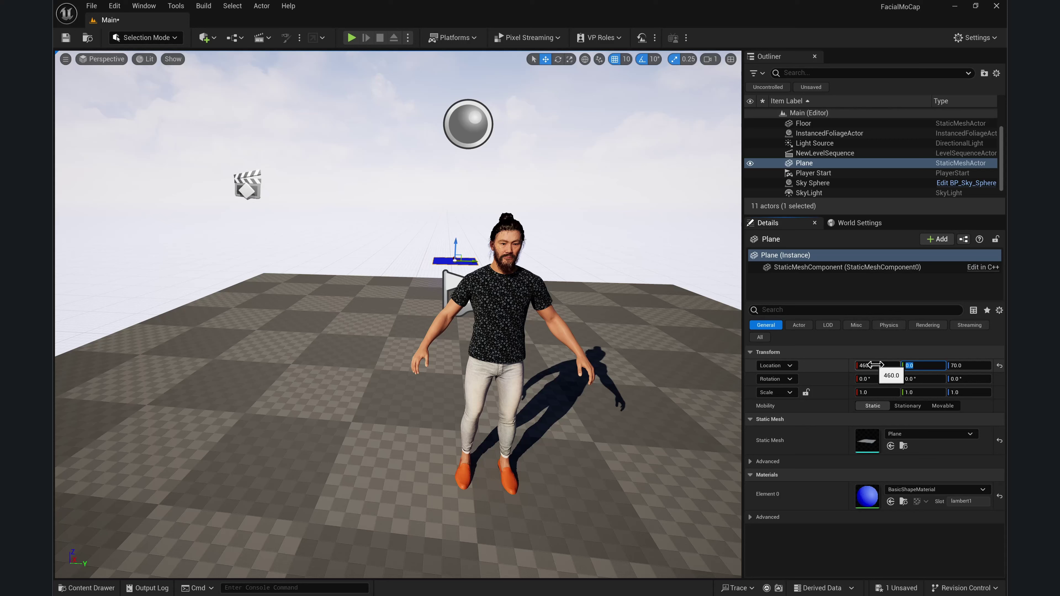
drag(875, 364, 701, 365)
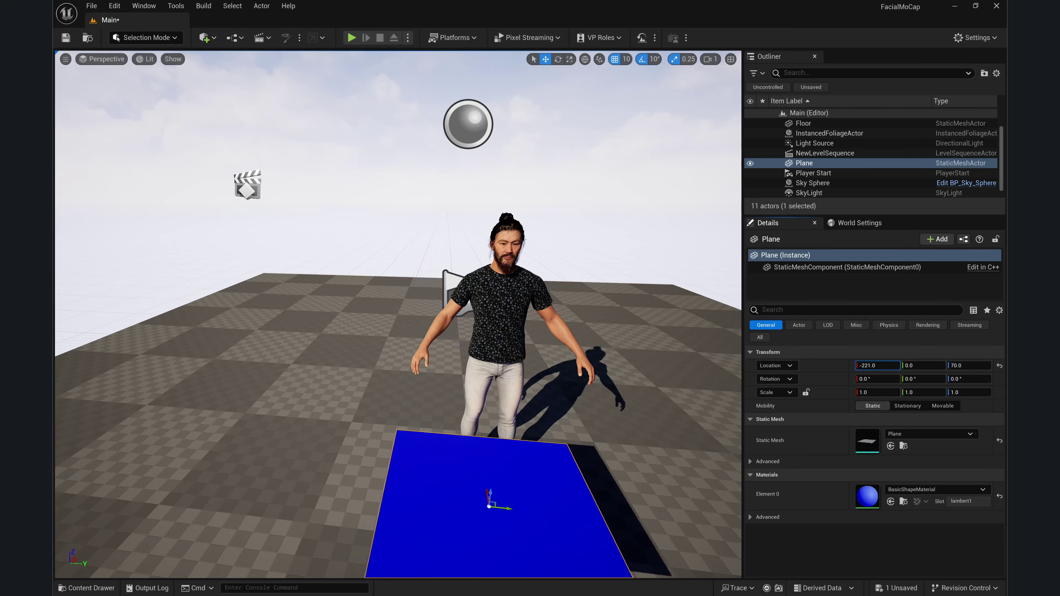
click(927, 379)
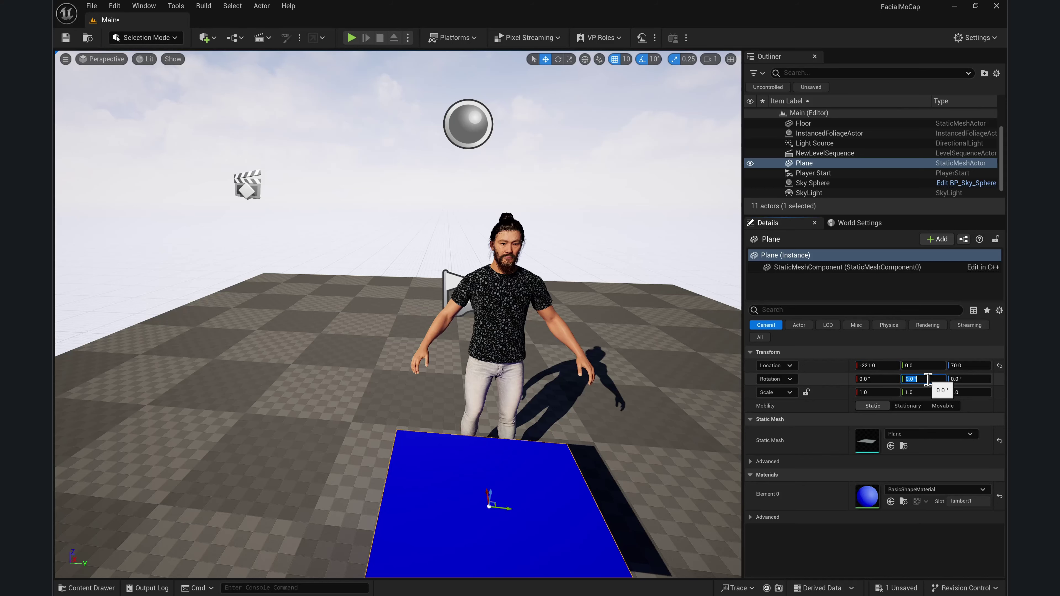
text(90)
key(Return)
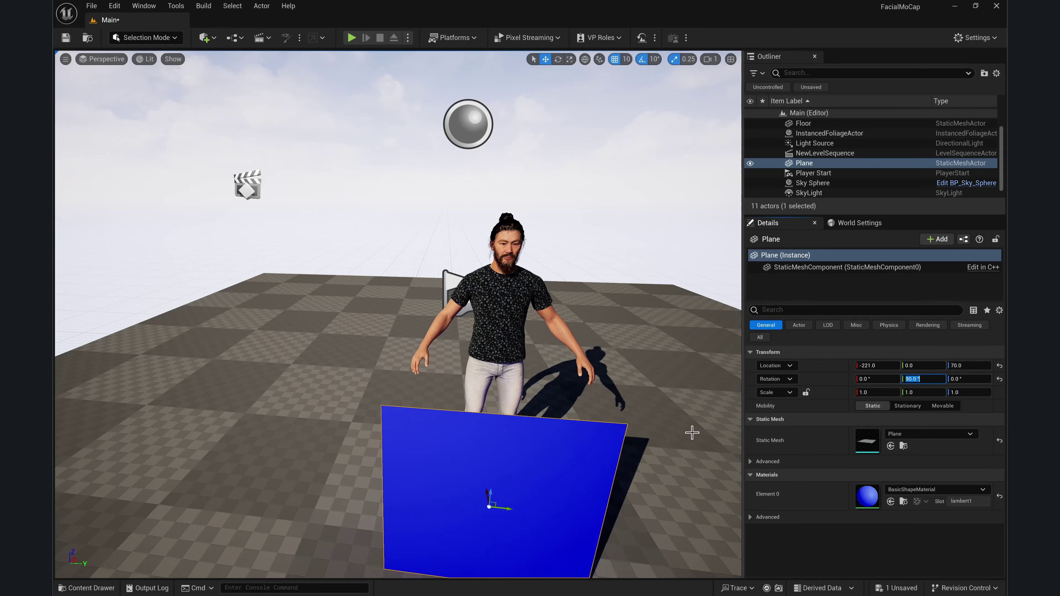
right_drag(658, 429, 580, 407)
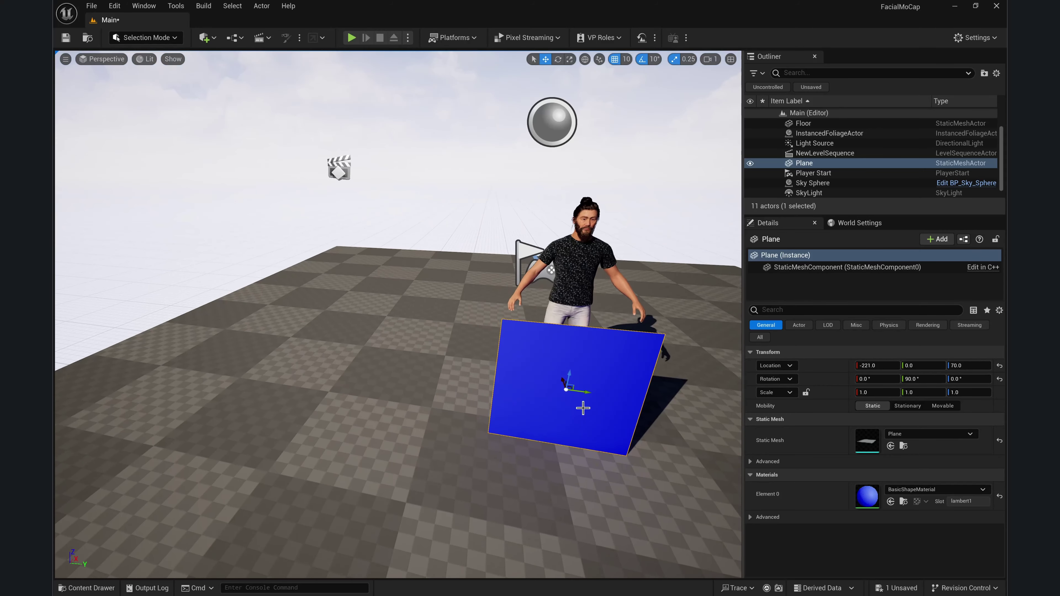
drag(565, 378, 425, 299)
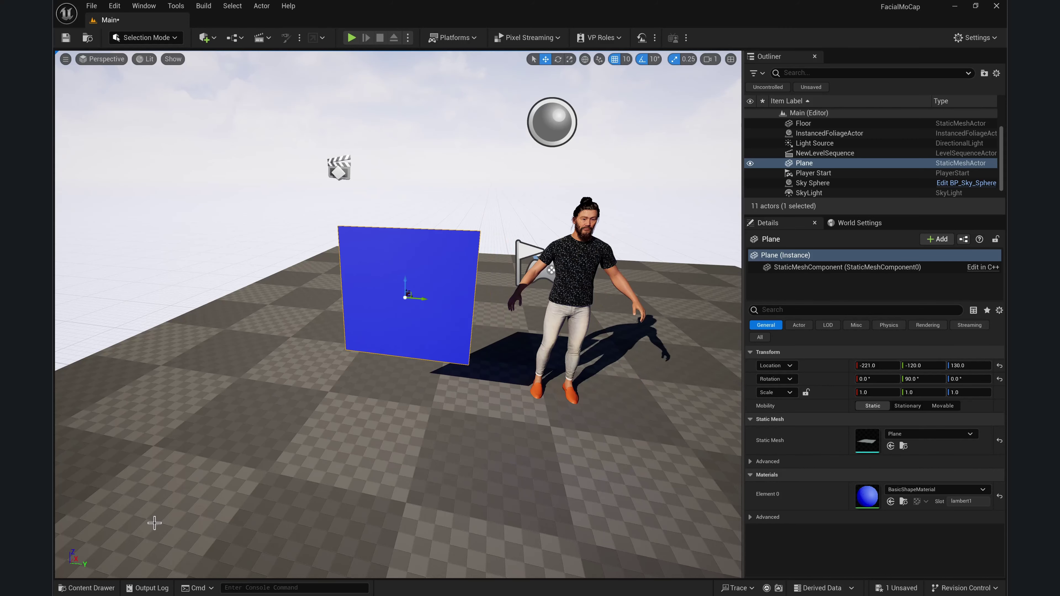
Create a File Media Source asset in the Media folder, keeping the name NewFileMediaSource
click(75, 588)
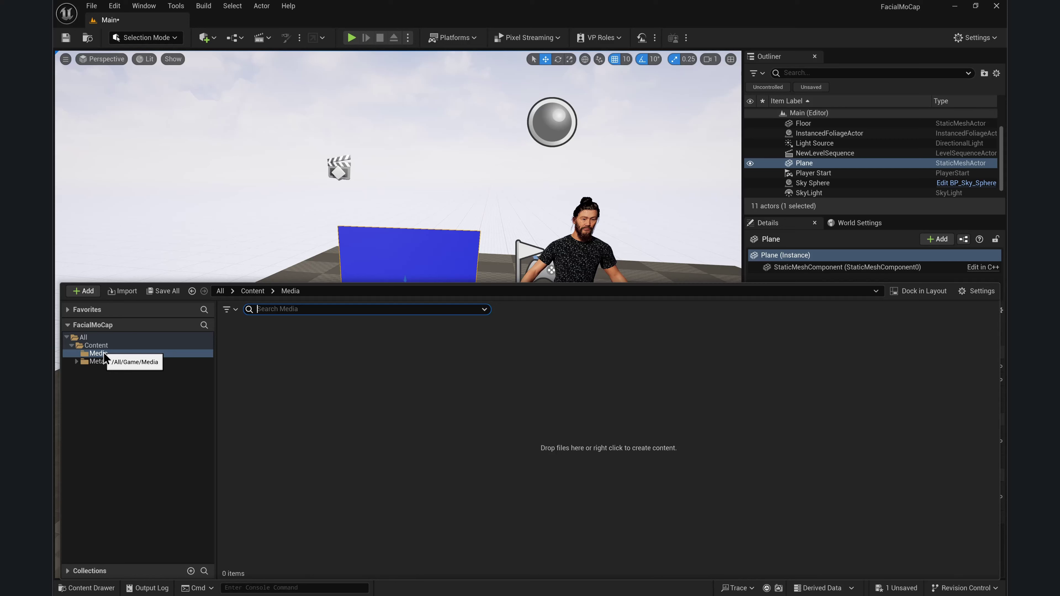
right_click(227, 355)
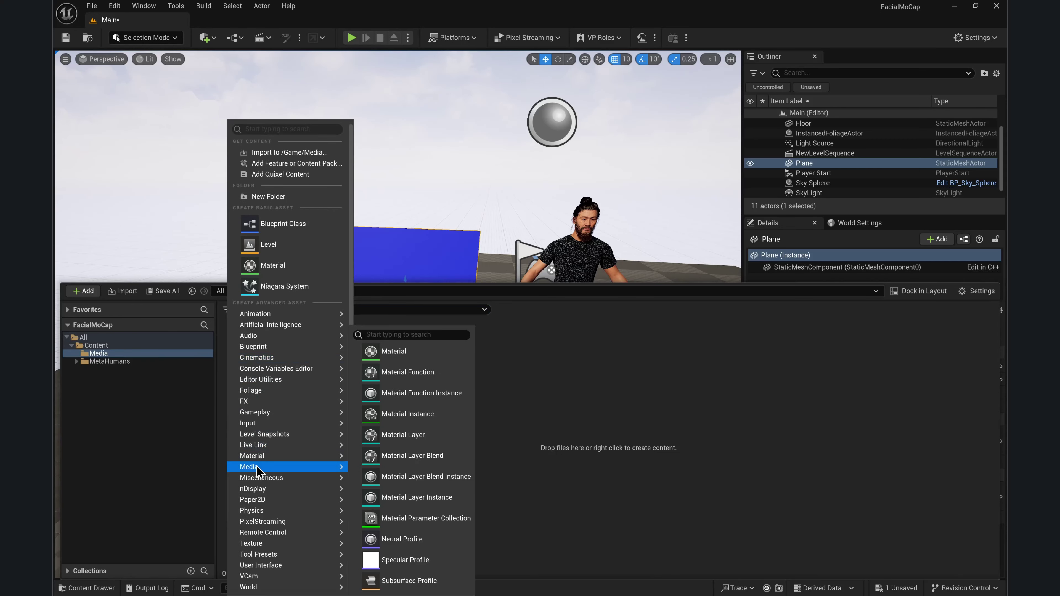
mouse_move(258, 471)
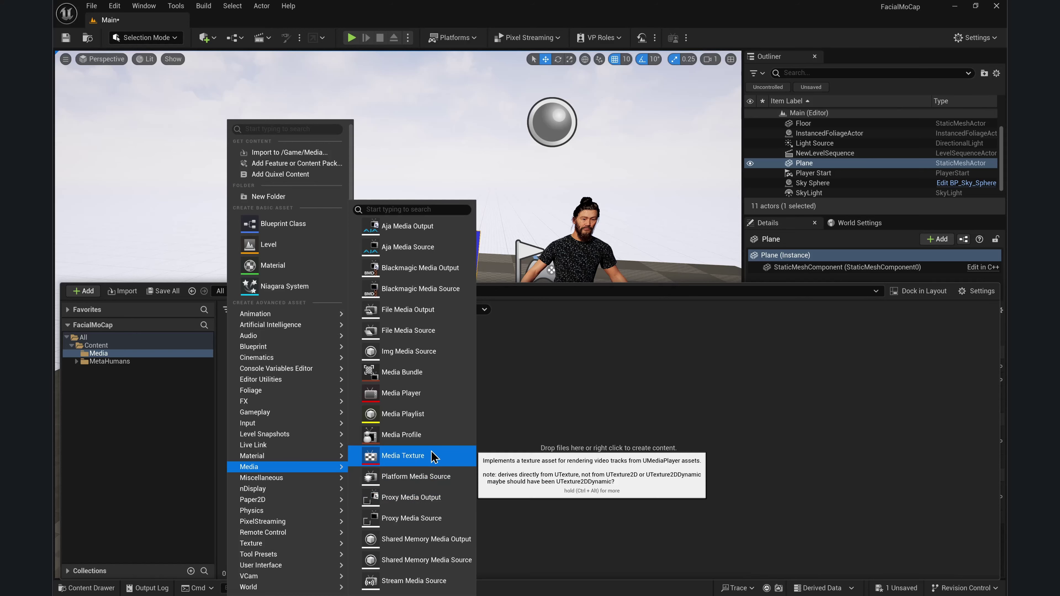
click(432, 333)
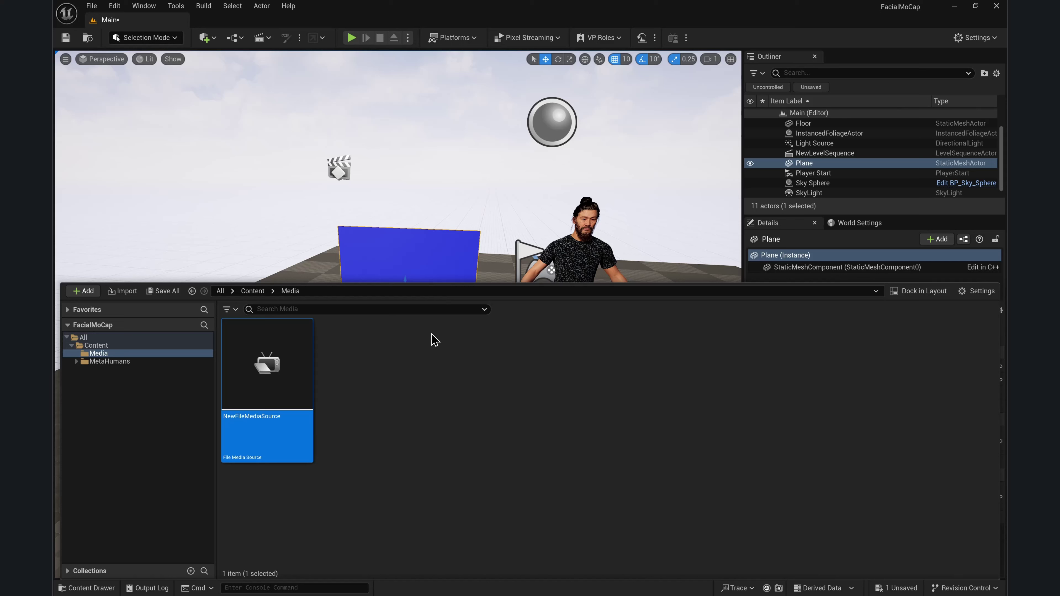
key(Return)
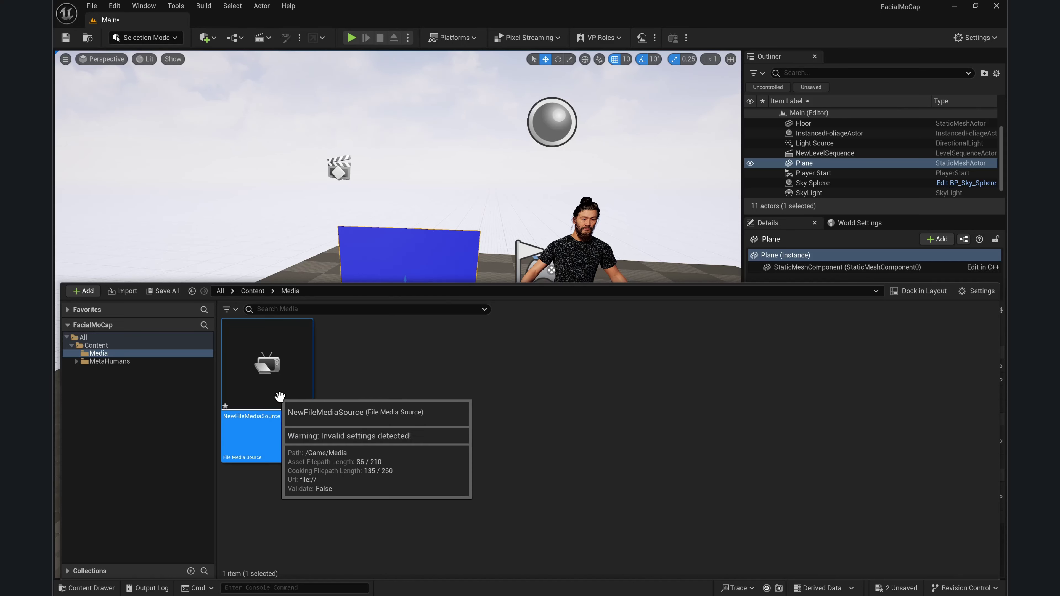
Create a Media Player named NewMediaPlayer with its NewMediaPlayer_Video media texture
right_click(351, 429)
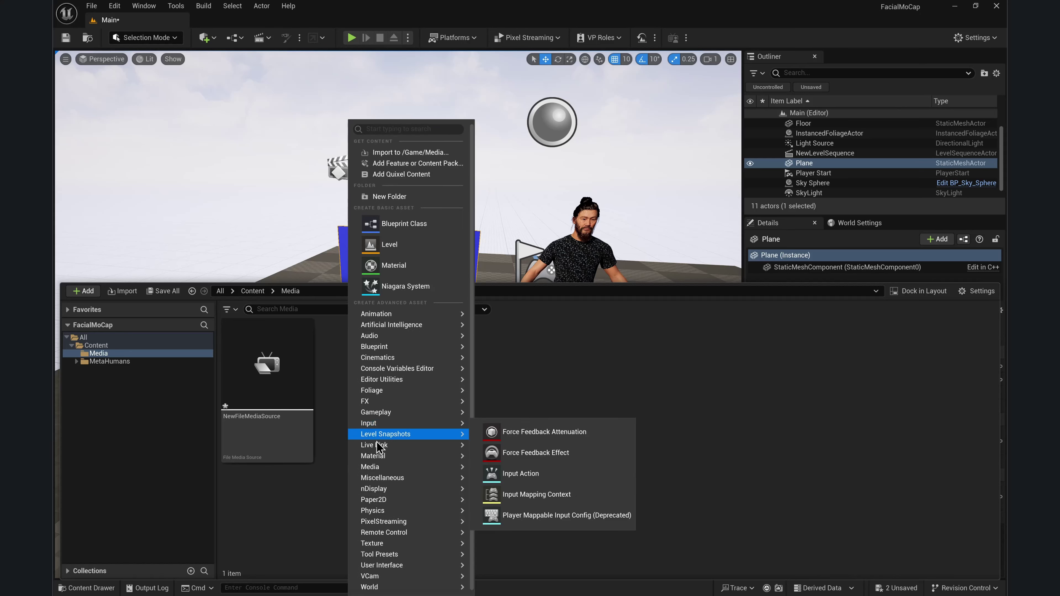
mouse_move(379, 470)
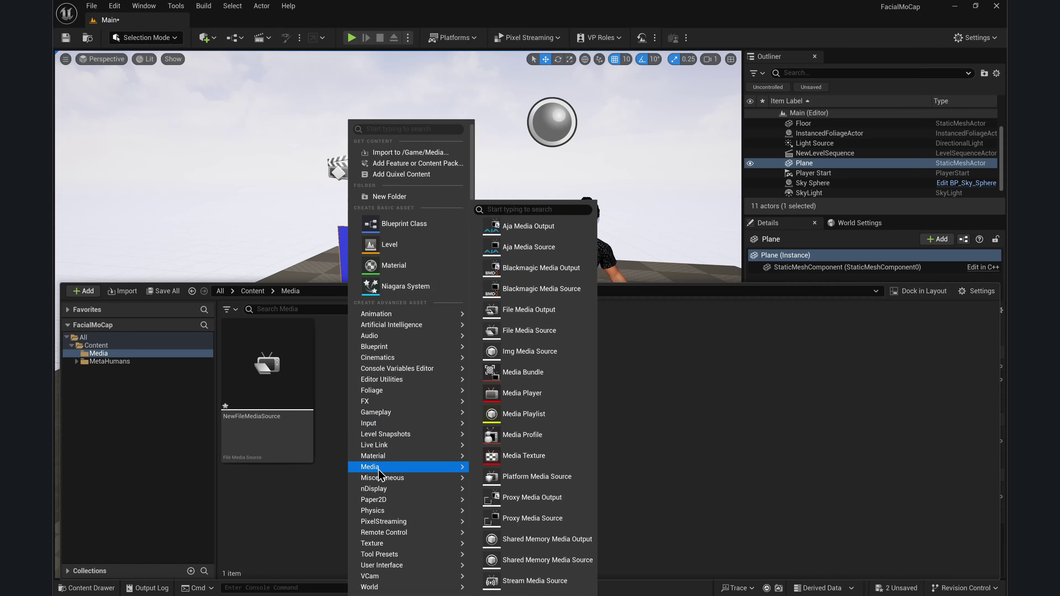
click(536, 399)
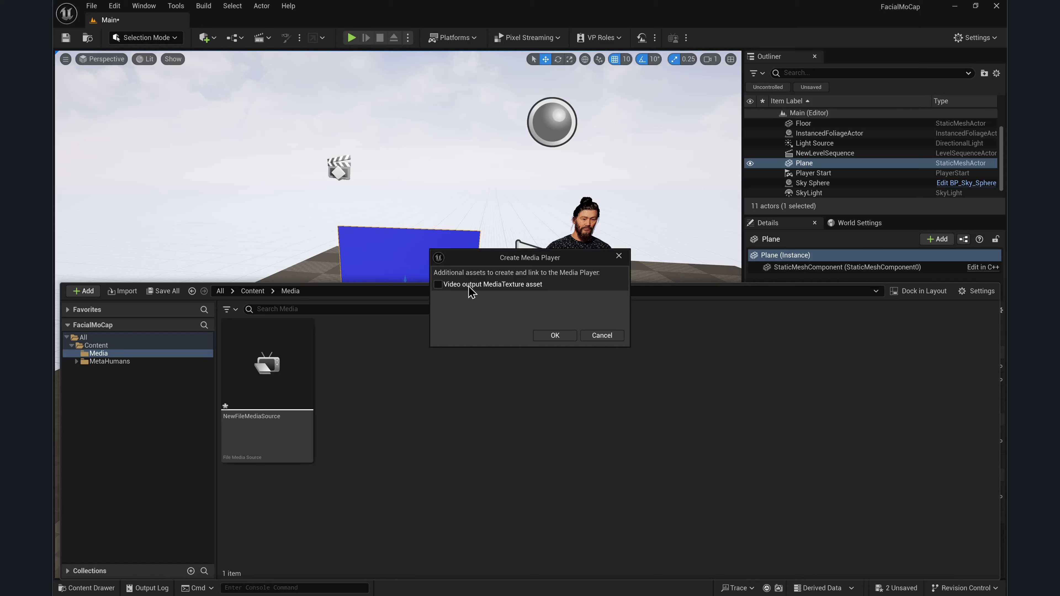
click(551, 336)
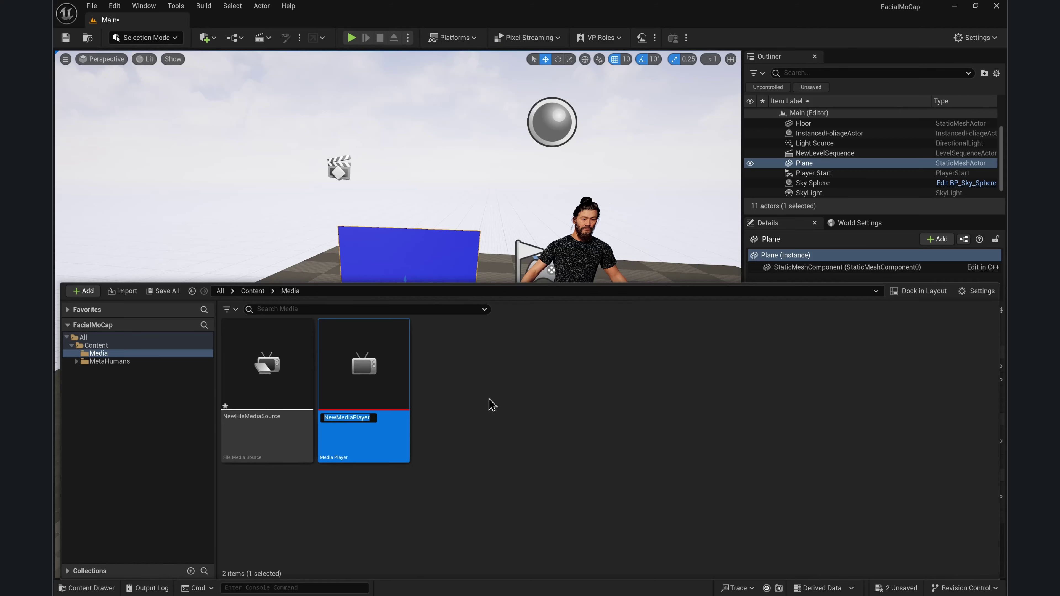
key(Return)
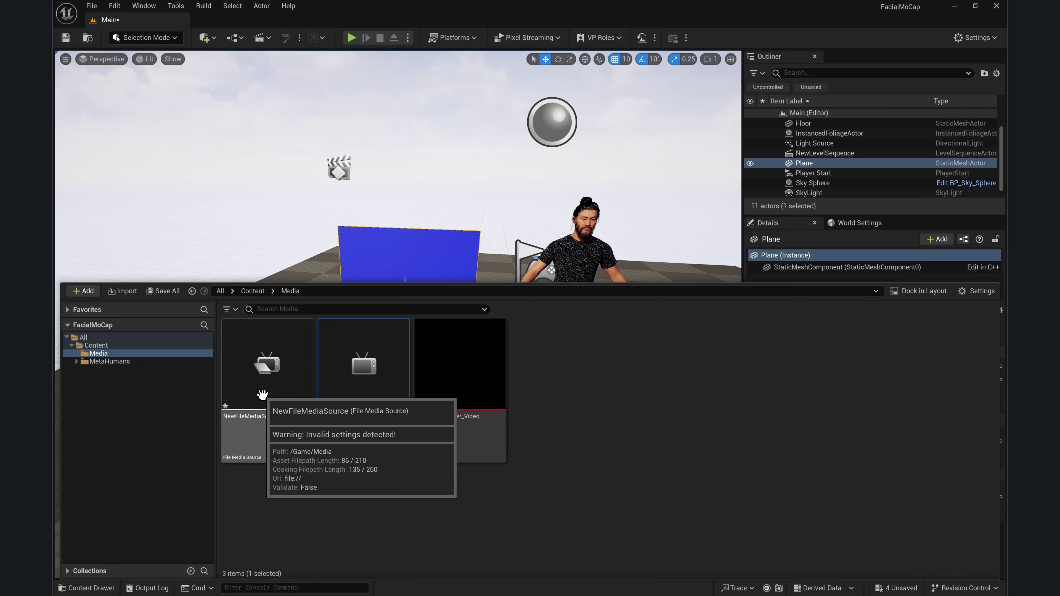
click(262, 394)
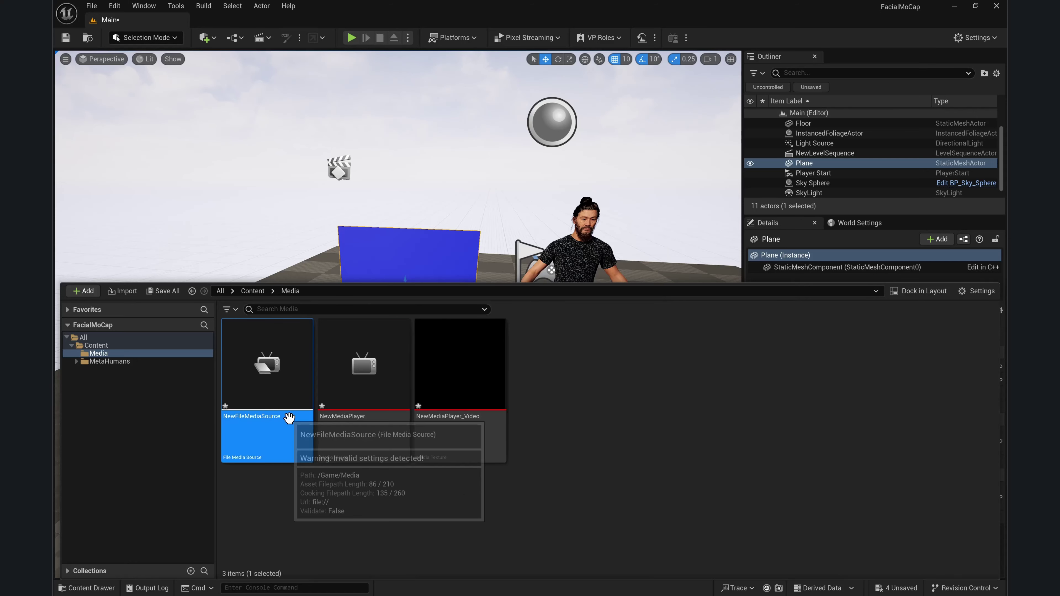
Set NewFileMediaSource's File Path to GreenscreenGokuVegeta2.mp4 from Downloads
right_click(269, 363)
click(257, 380)
double_click(258, 381)
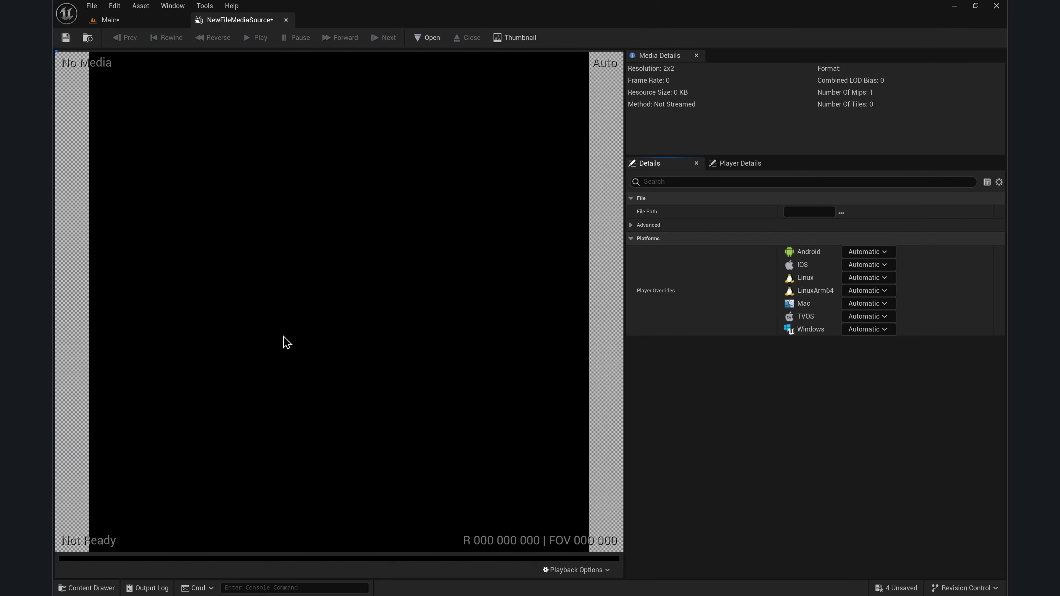
click(841, 212)
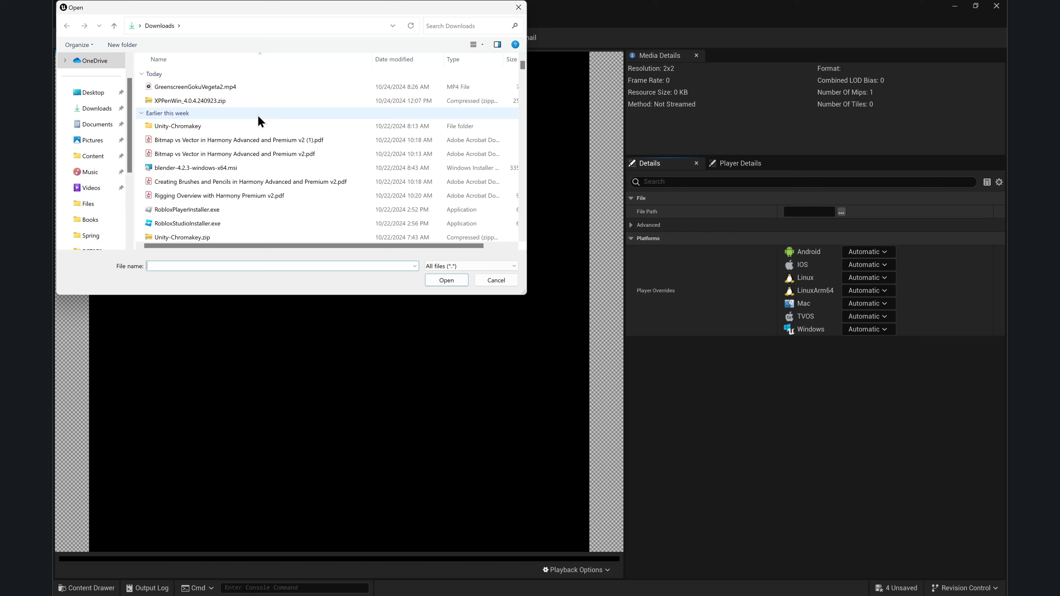
click(249, 89)
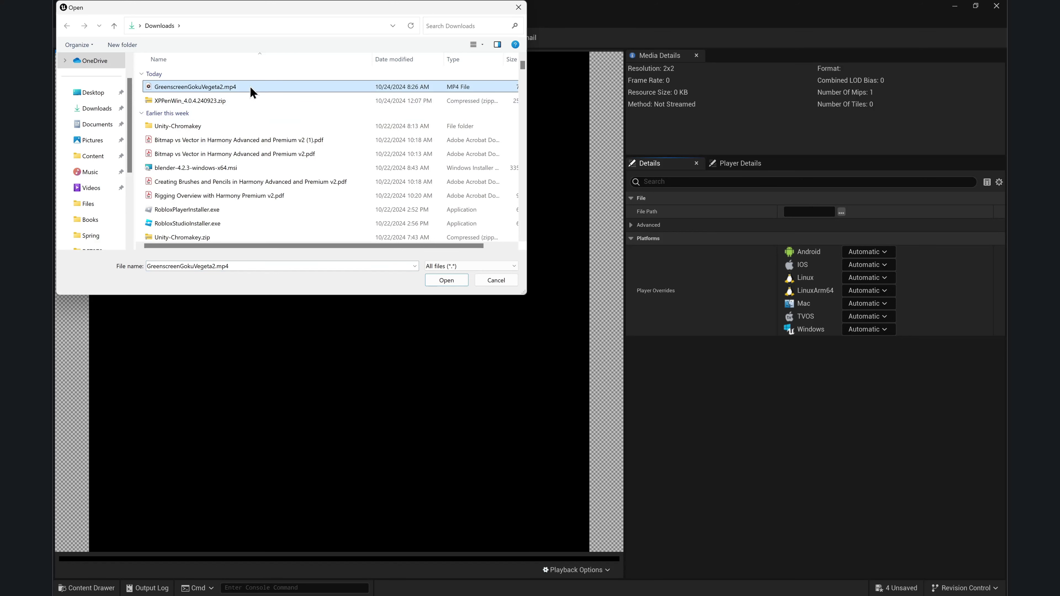
click(447, 280)
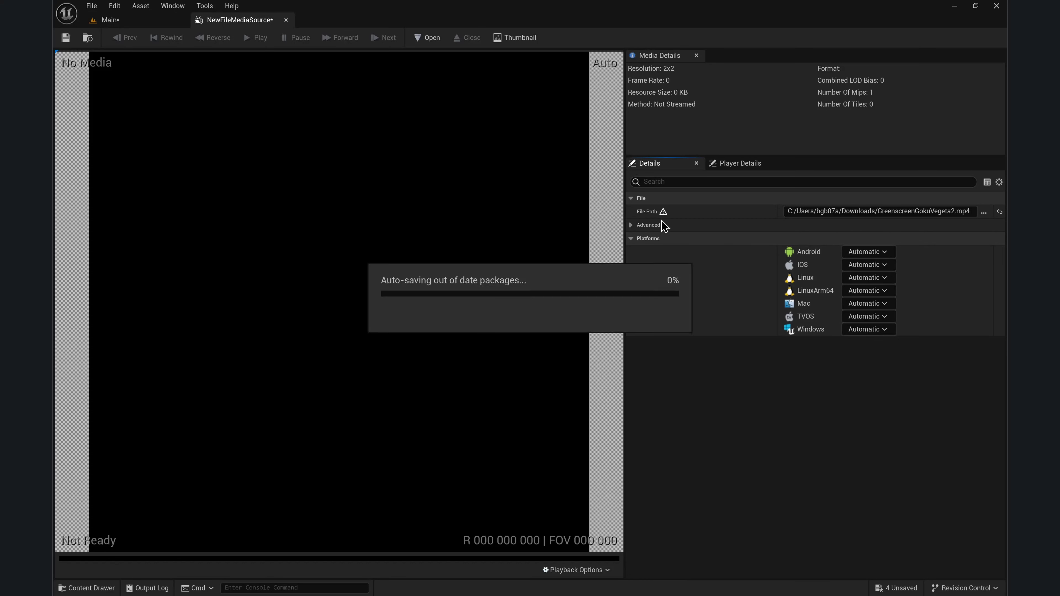
mouse_move(662, 211)
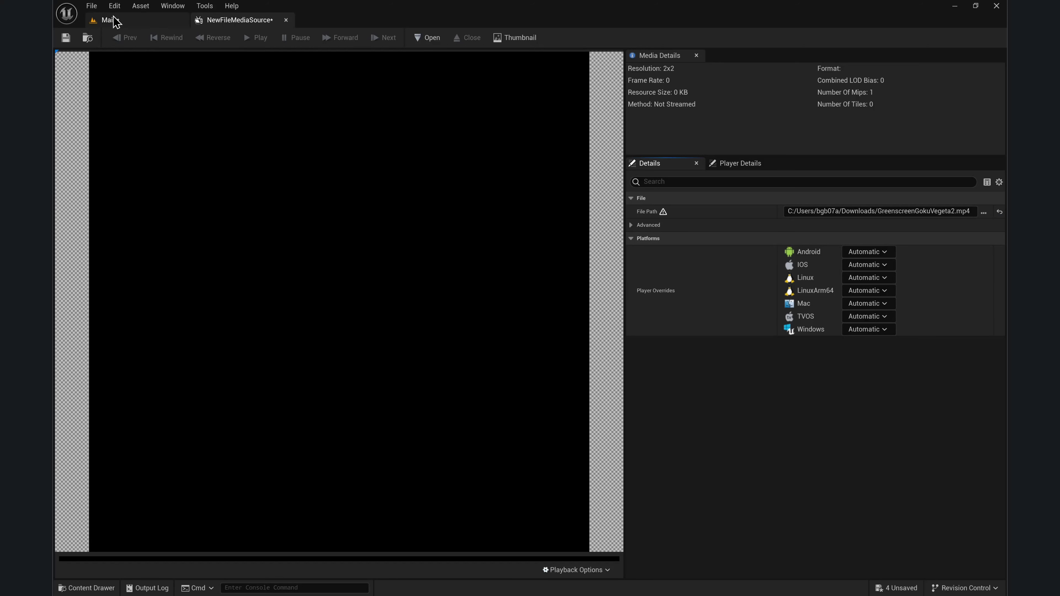
click(92, 6)
Save the media source, then drop NewMediaPlayer_Video onto the plane to create its material
click(66, 37)
click(125, 20)
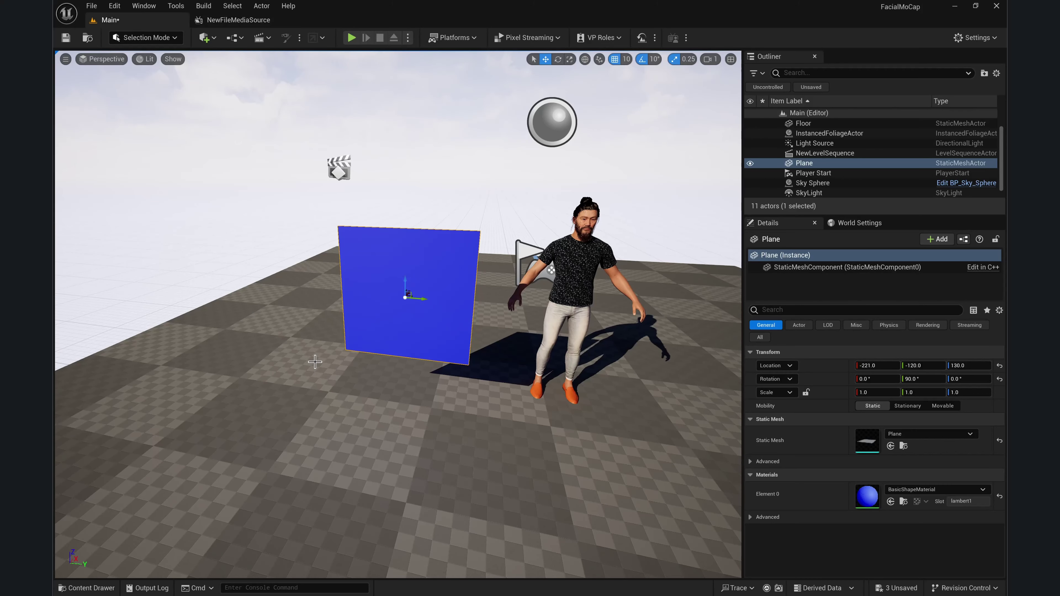
middle_drag(315, 361, 200, 367)
click(87, 587)
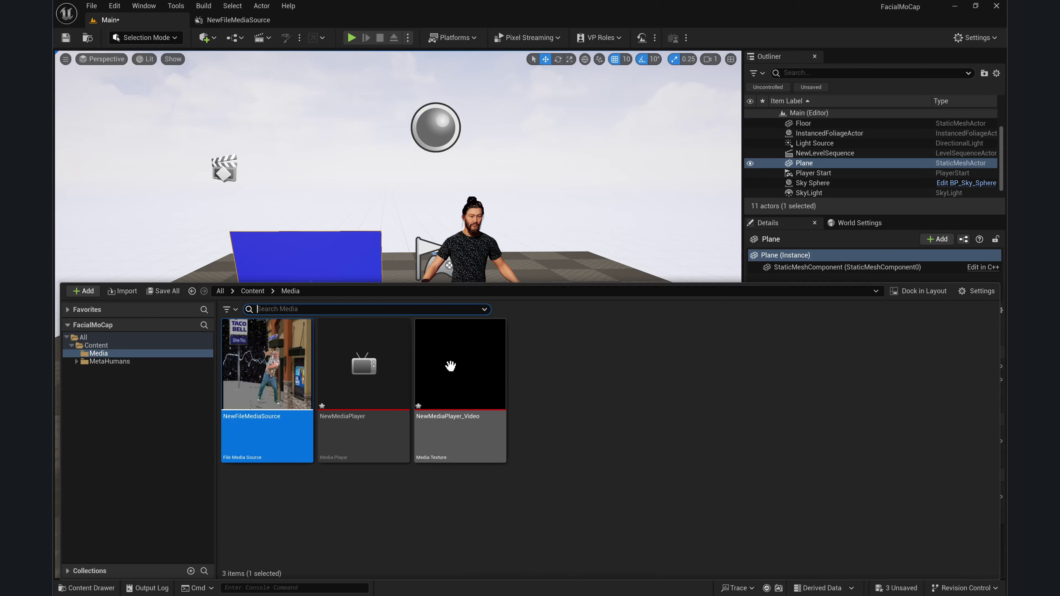
drag(471, 376, 332, 289)
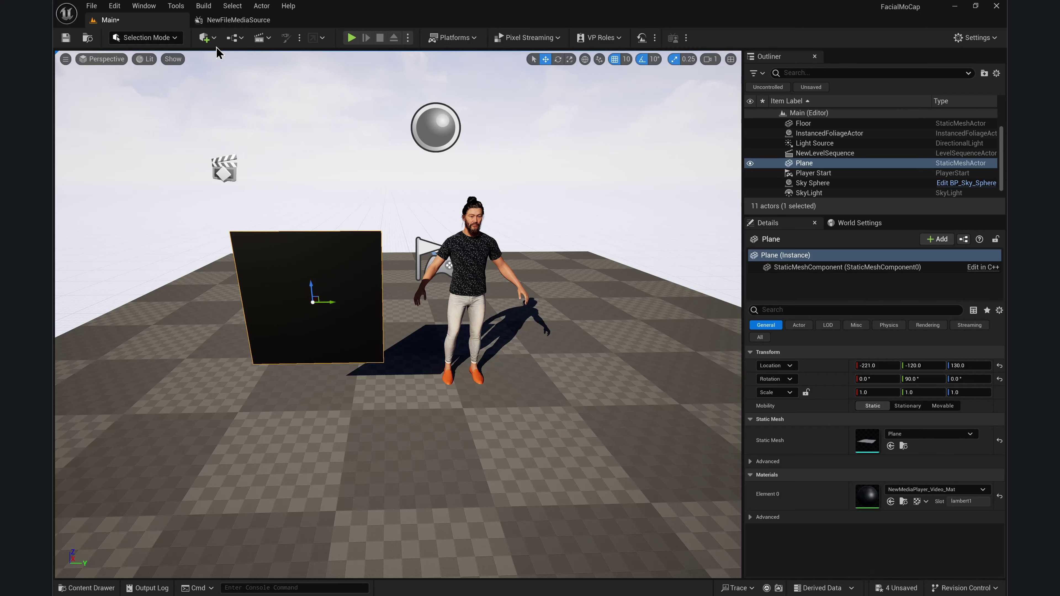
Add and save a new level sequence, NewLevelSequence1, from the Cinematics menu
click(269, 38)
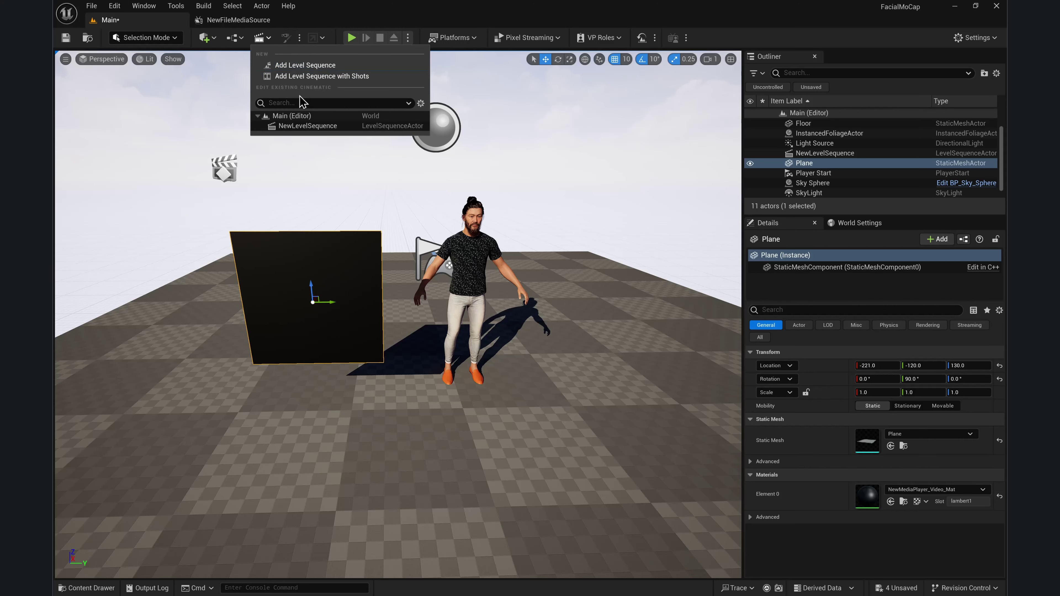
click(305, 65)
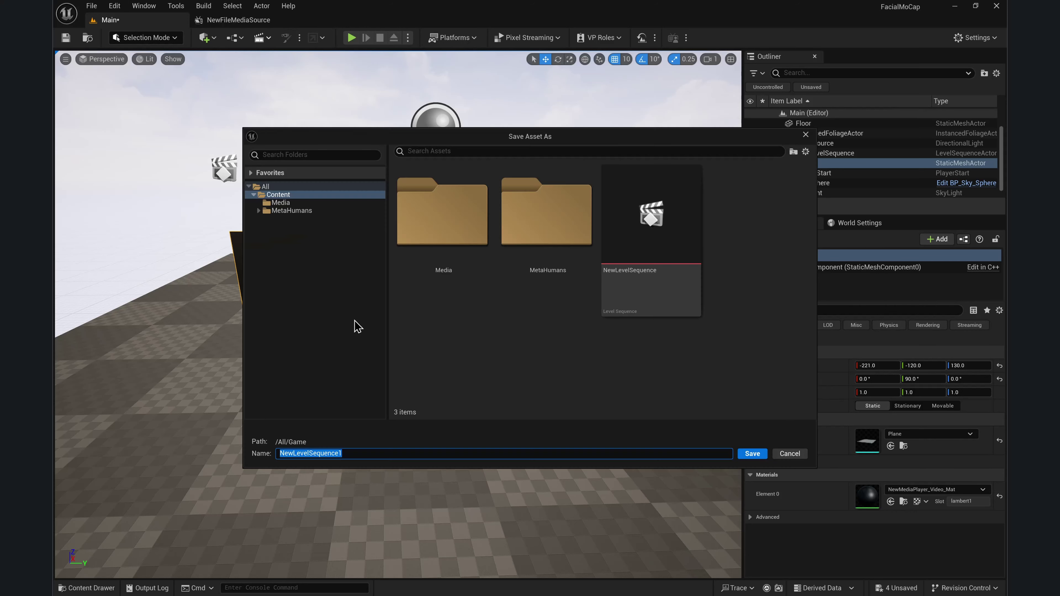
click(752, 455)
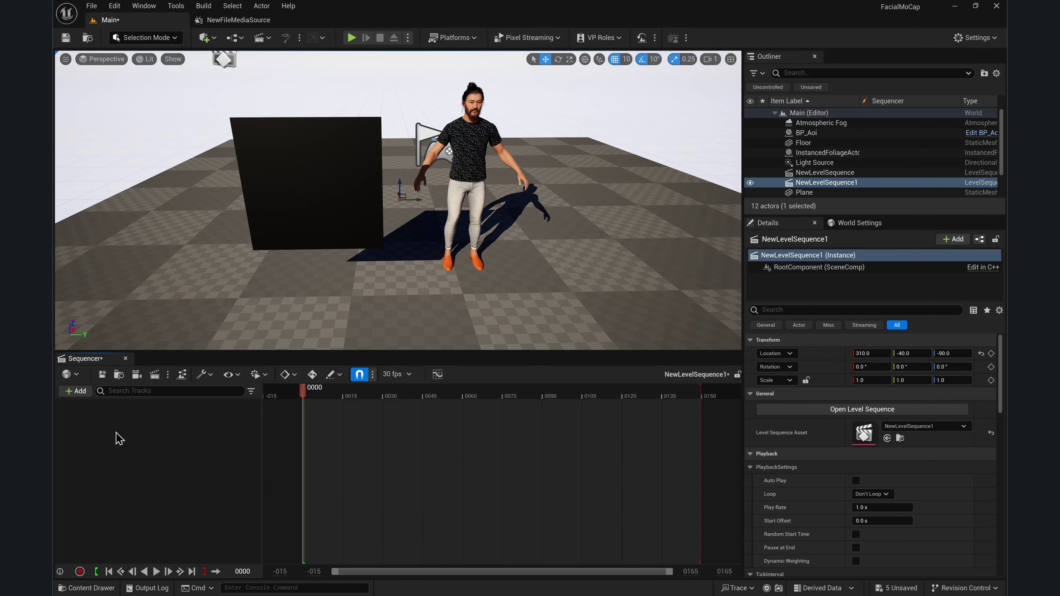
Add a Media track holding a NewFileMediaSource section to the sequence
click(81, 393)
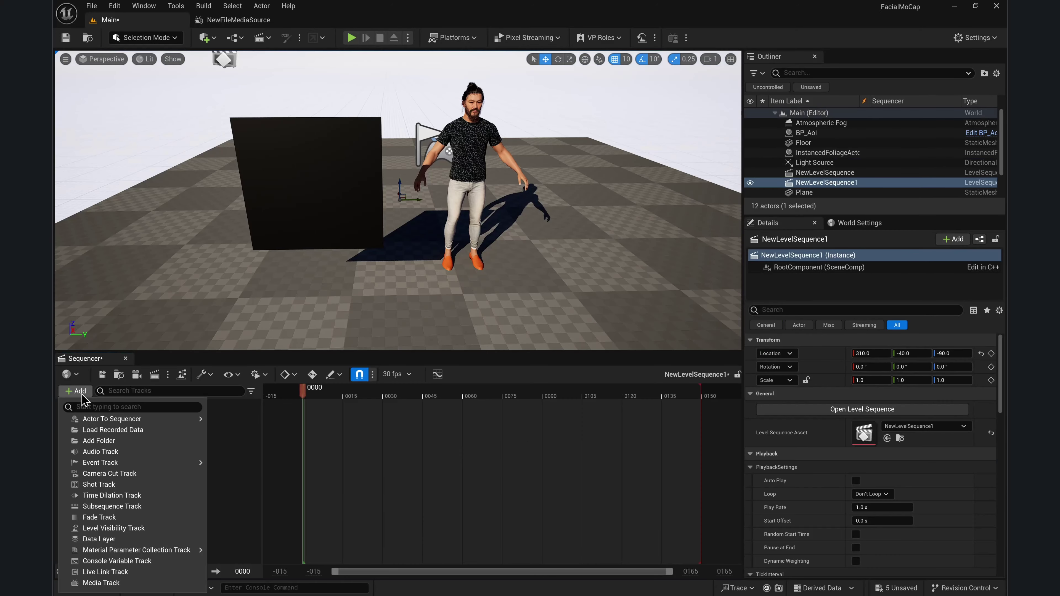
click(97, 583)
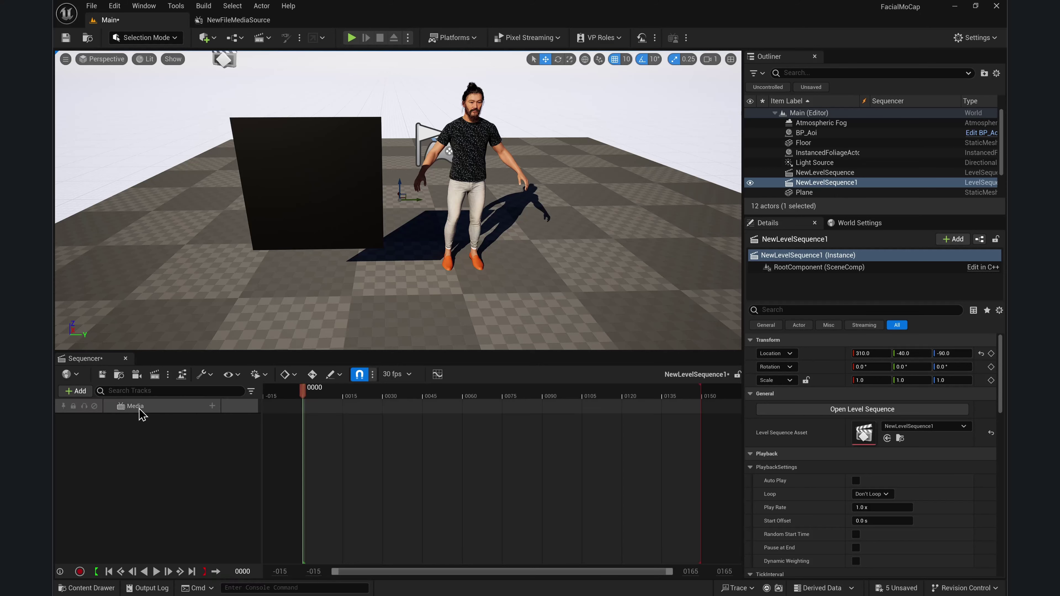
click(212, 405)
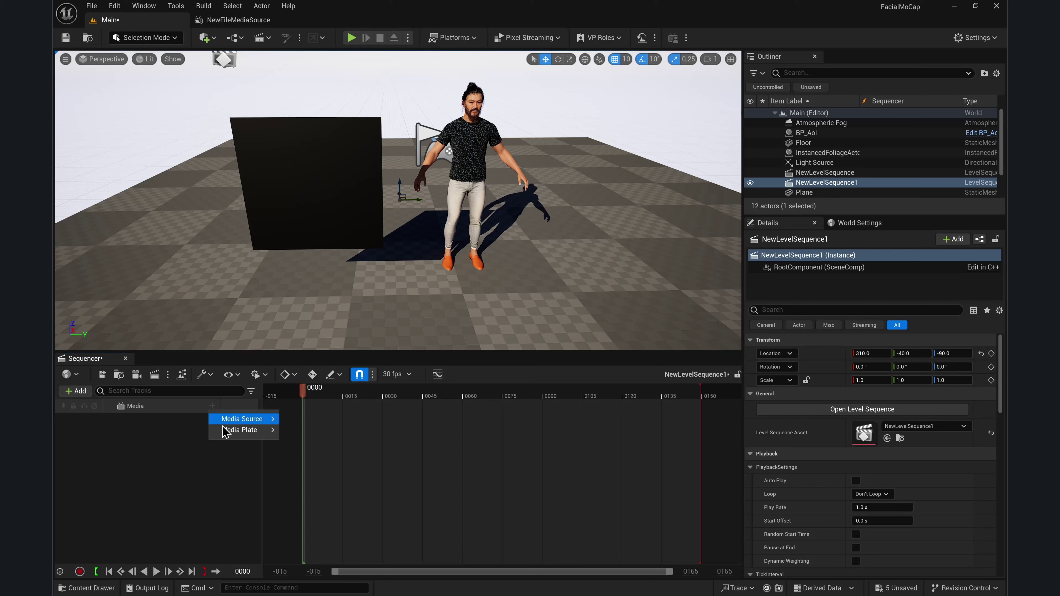
mouse_move(239, 420)
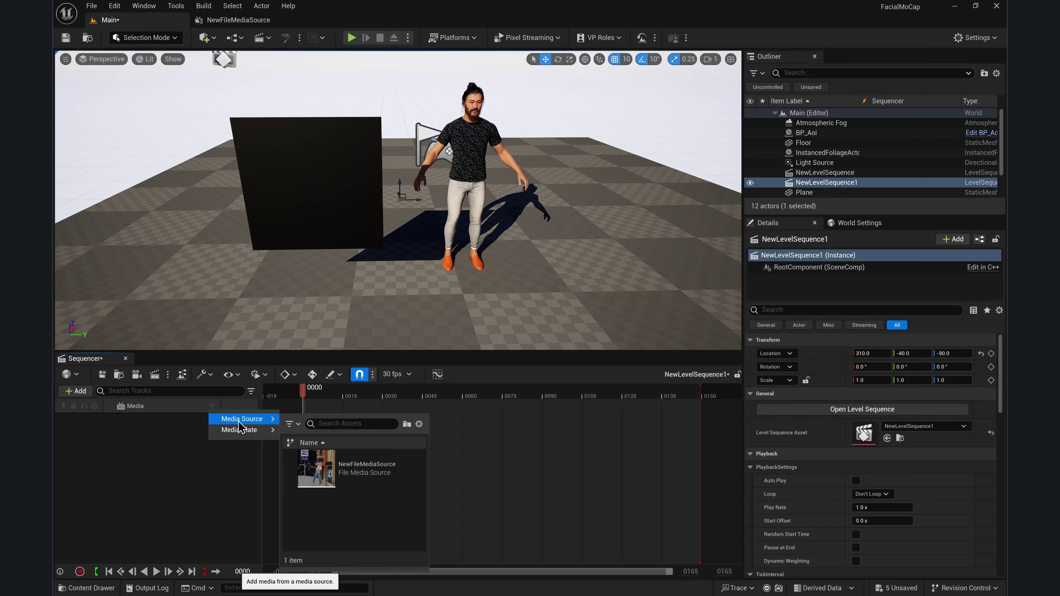
click(377, 475)
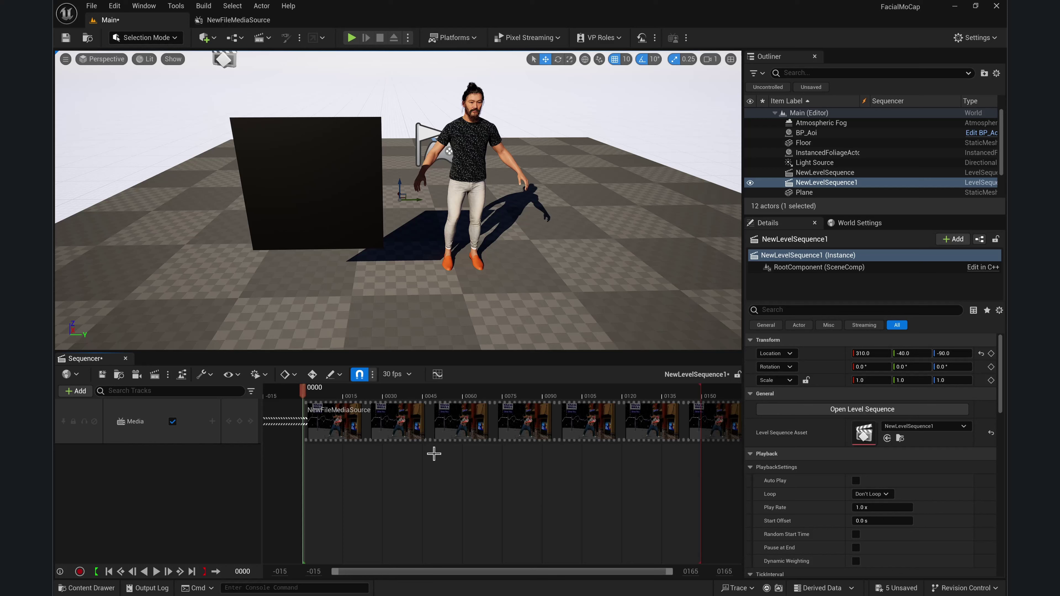
click(443, 426)
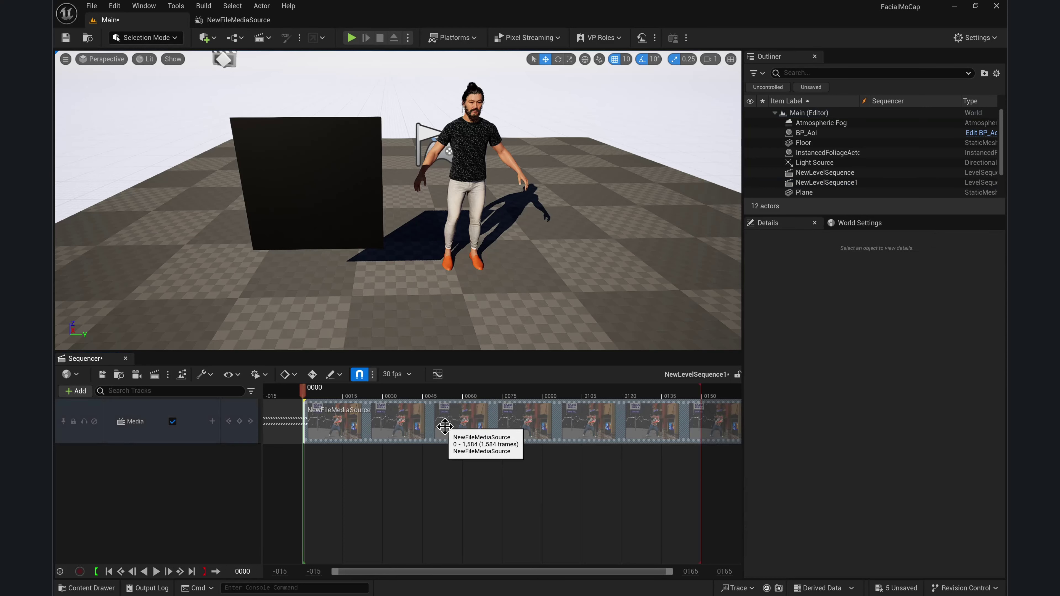
Set the media section's Media Texture property to NewMediaPlayer_Video
right_click(446, 424)
mouse_move(464, 411)
mouse_move(487, 232)
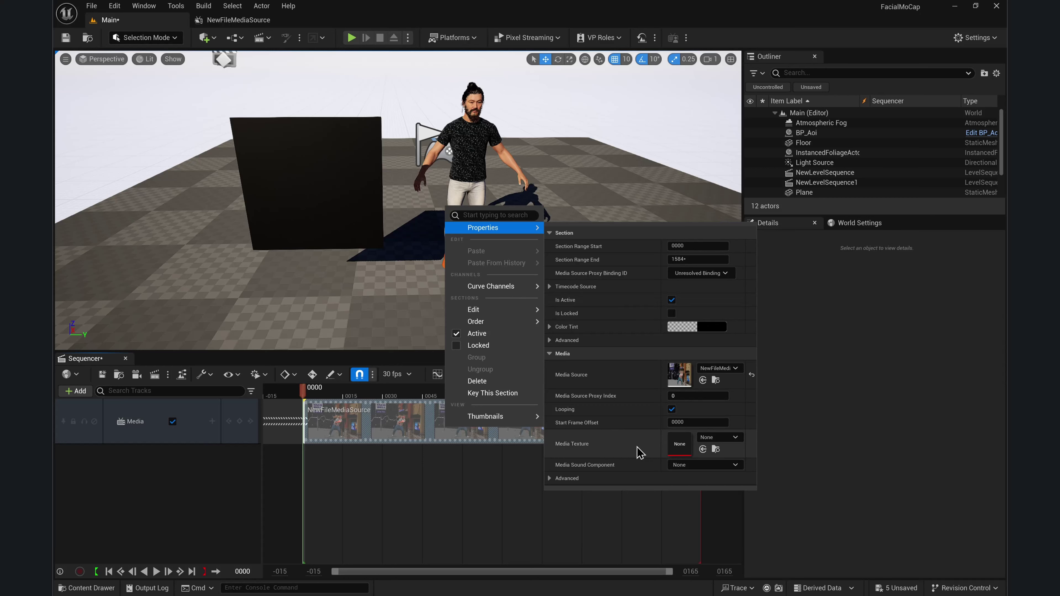
click(738, 441)
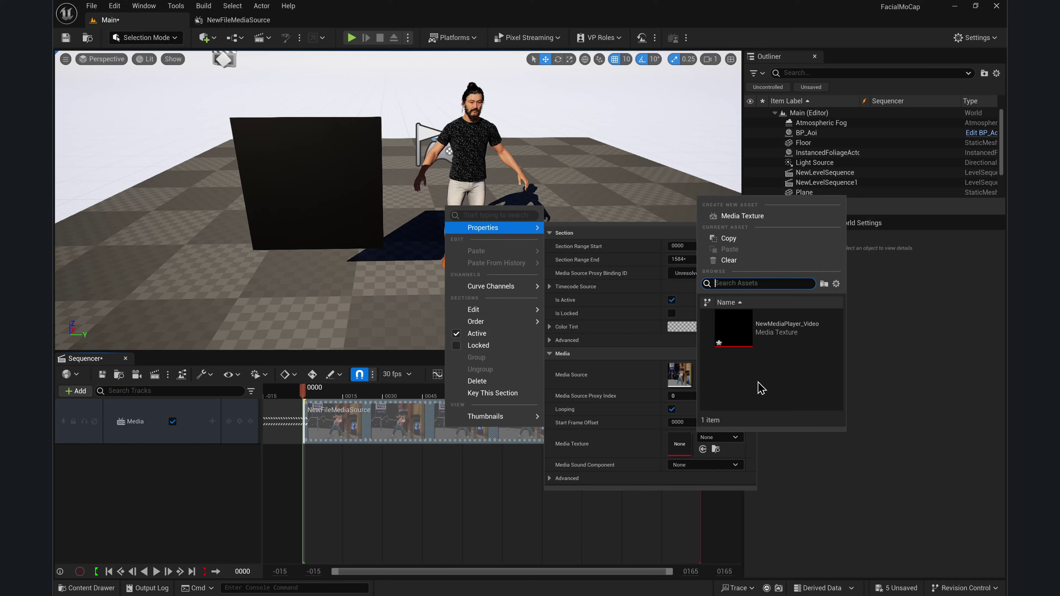
click(787, 334)
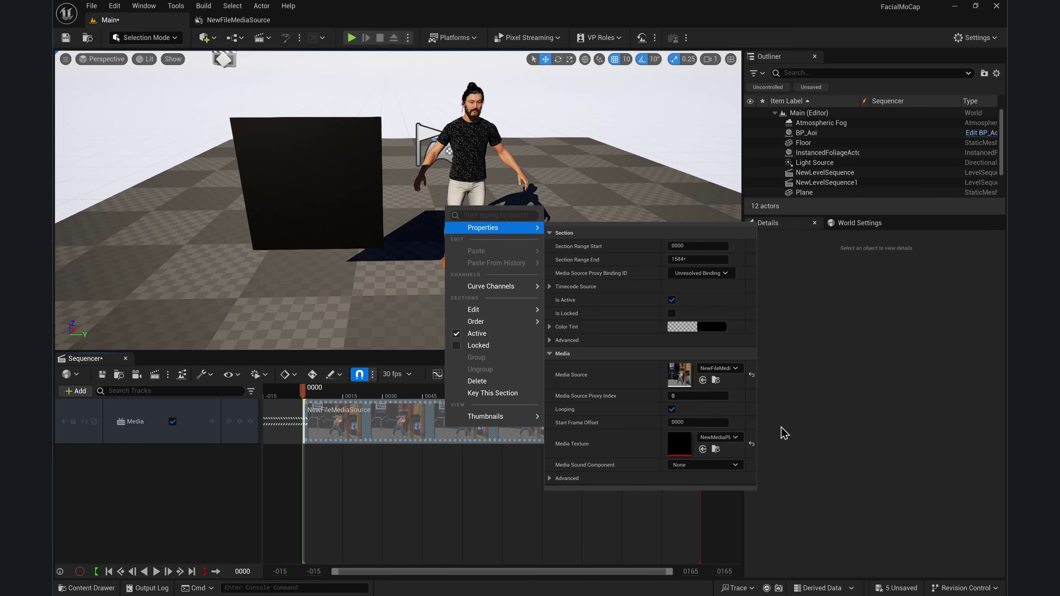
click(484, 510)
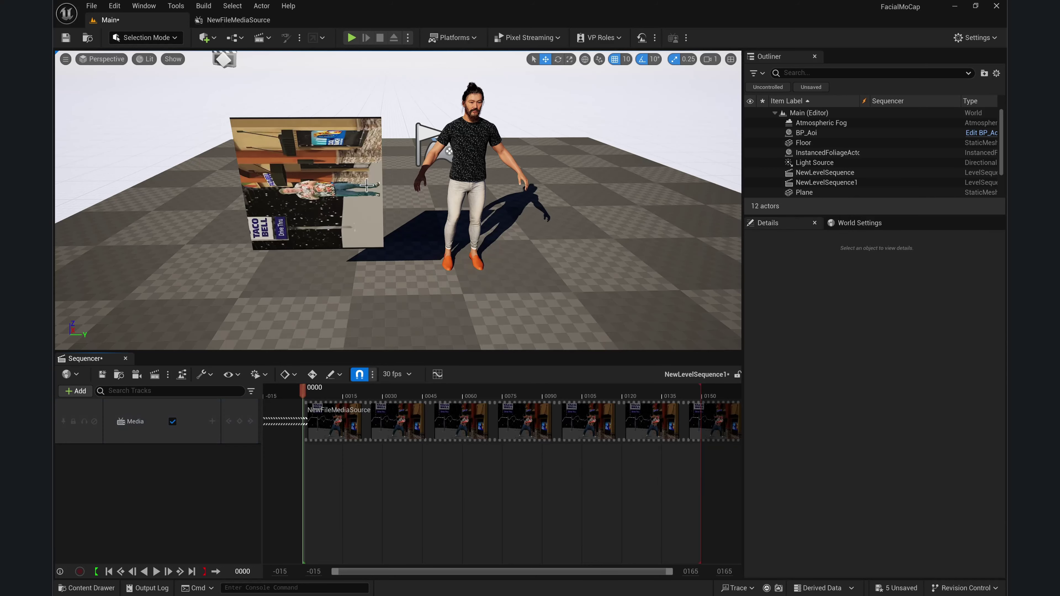
Rotate the video plane to 90, 0, 90 and scale it to 1.75 on X
click(326, 178)
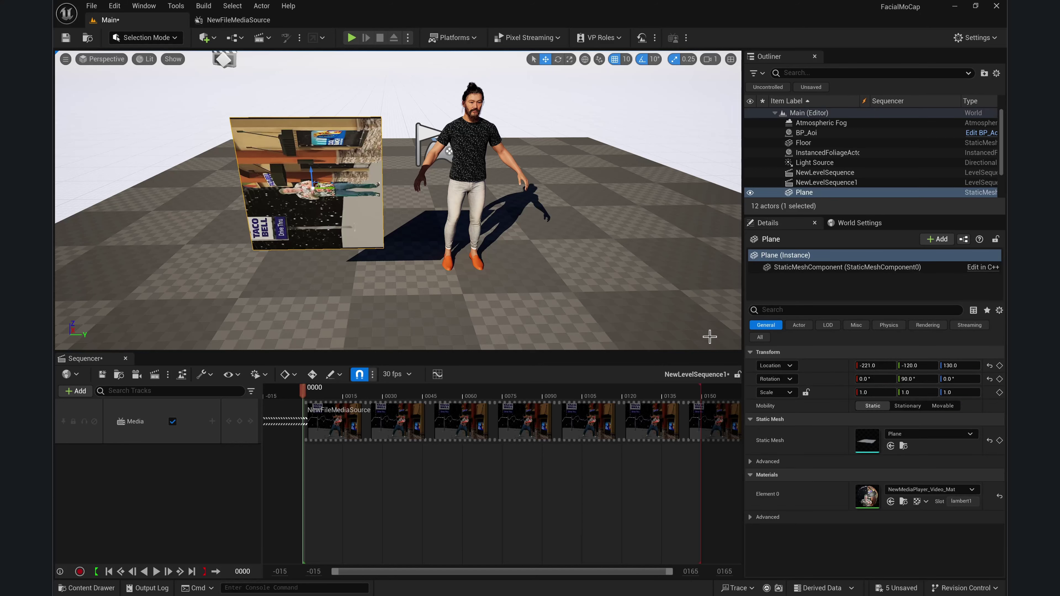
click(920, 379)
click(557, 58)
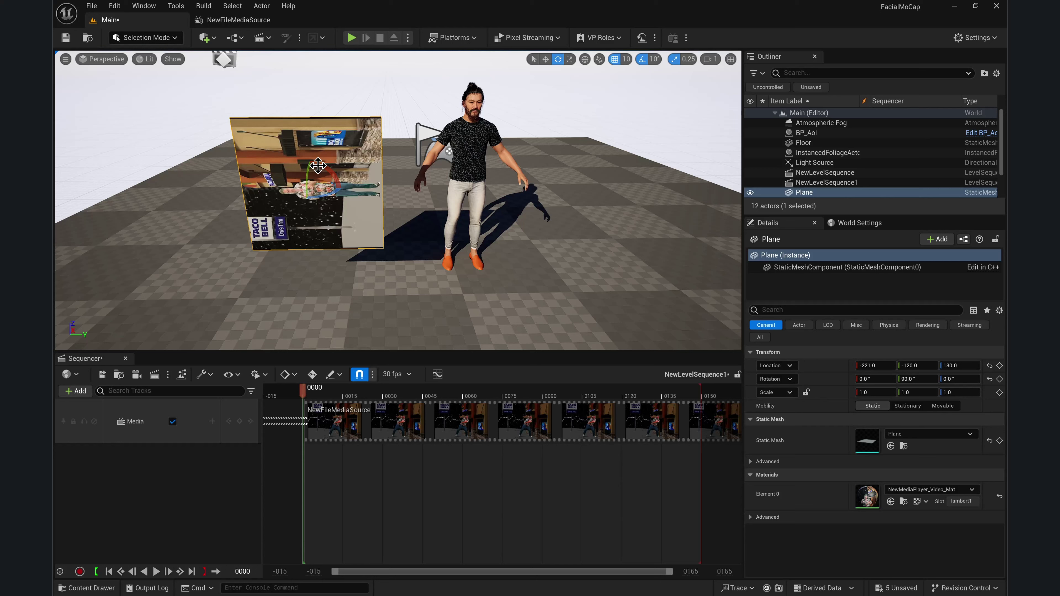
mouse_move(317, 167)
mouse_down()
mouse_move(301, 196)
mouse_move(308, 175)
mouse_up()
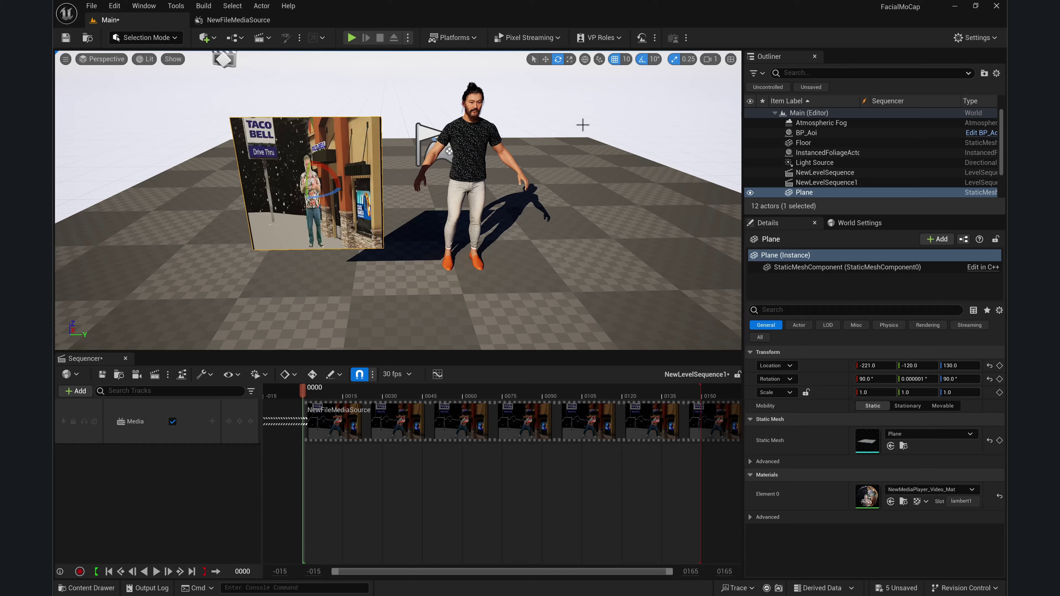
click(569, 59)
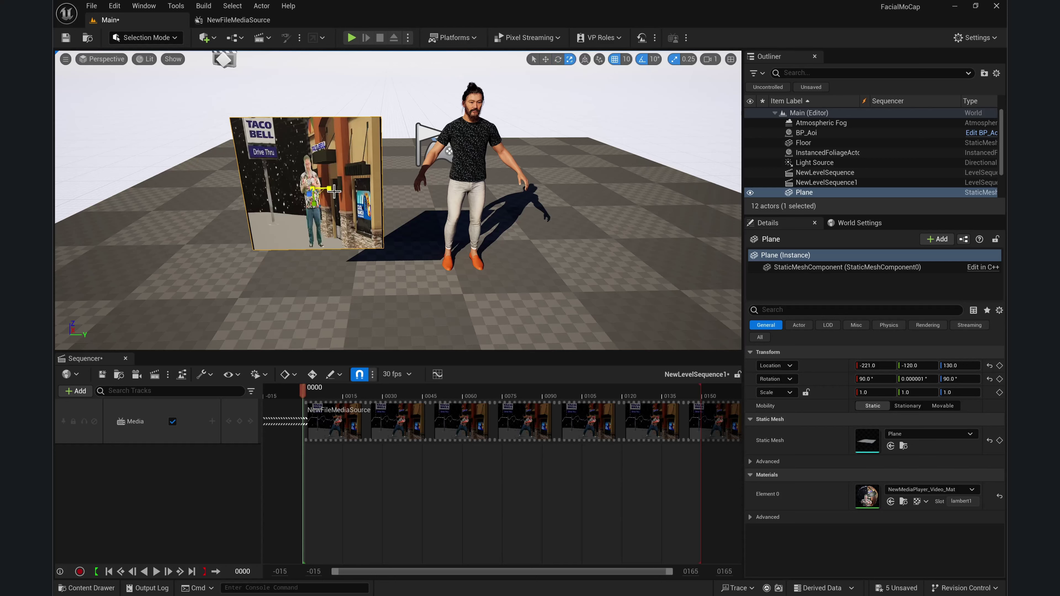
drag(328, 188, 361, 188)
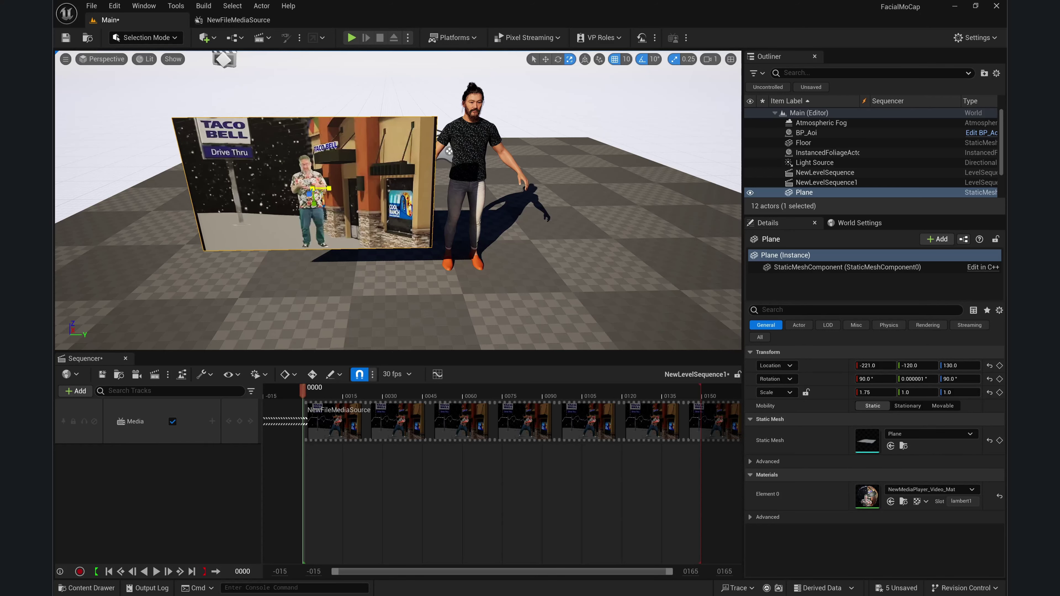
click(376, 300)
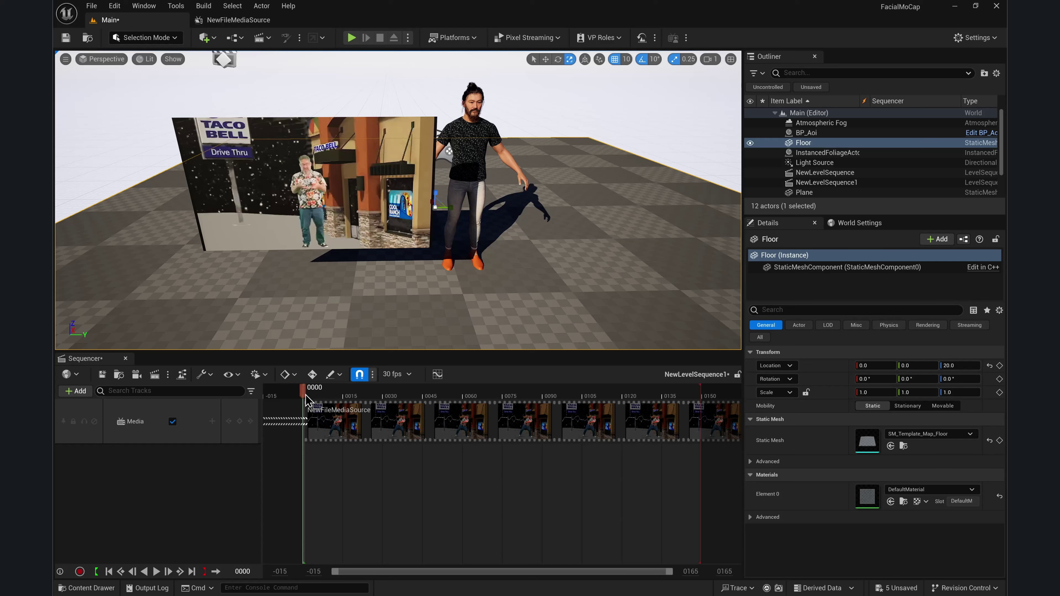
Scrub the Sequencer timeline to preview the video, then save all with Ctrl+Shift+S
drag(307, 399, 524, 402)
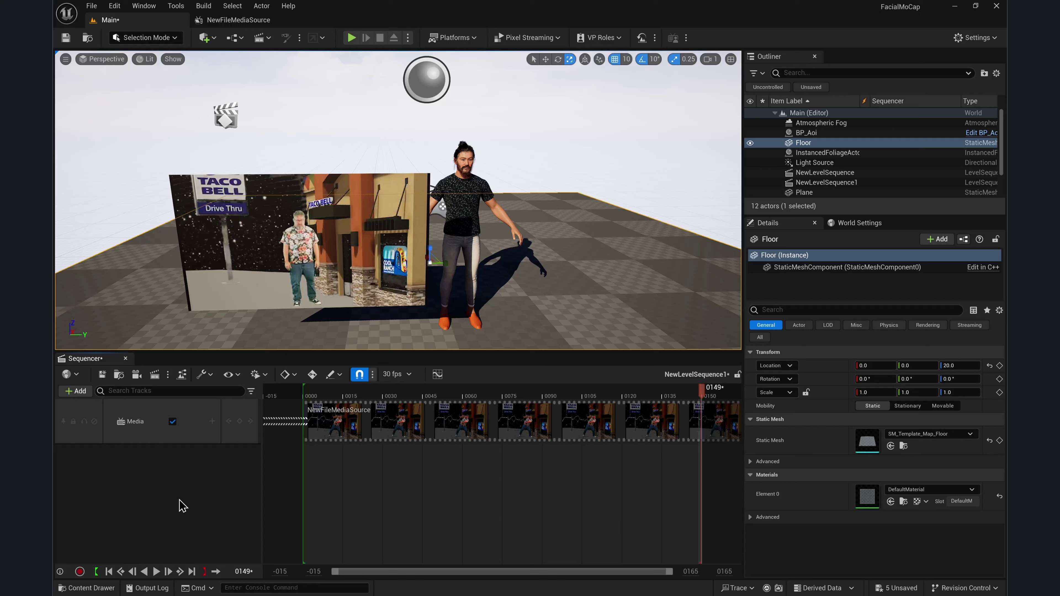
key(ctrl+shift+s)
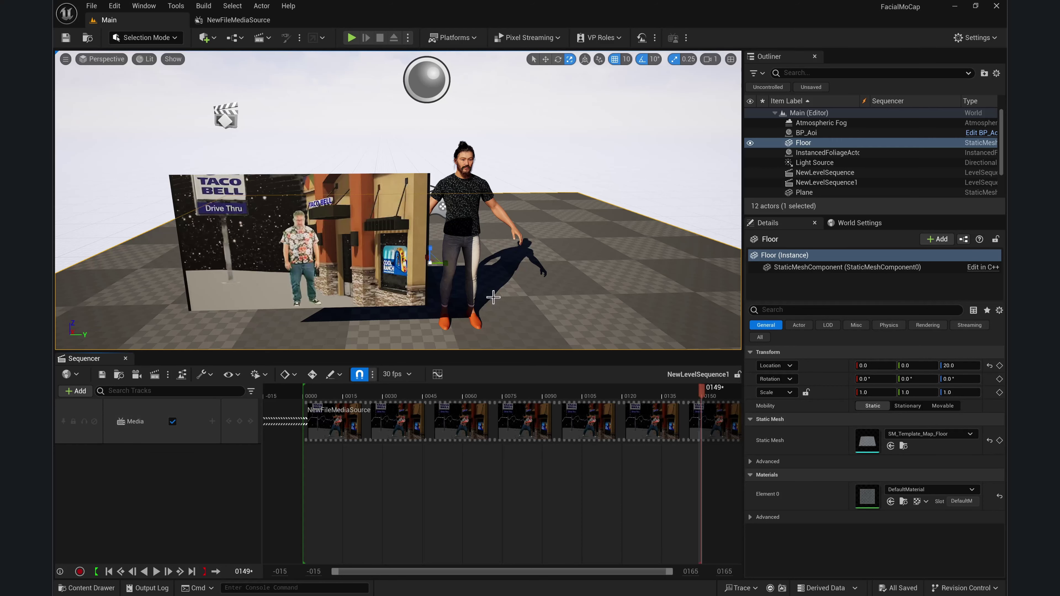
Create a Cine Camera with a Camera Cuts track, unlock the pilot, and preview the shot
scroll(493, 297, down, 6)
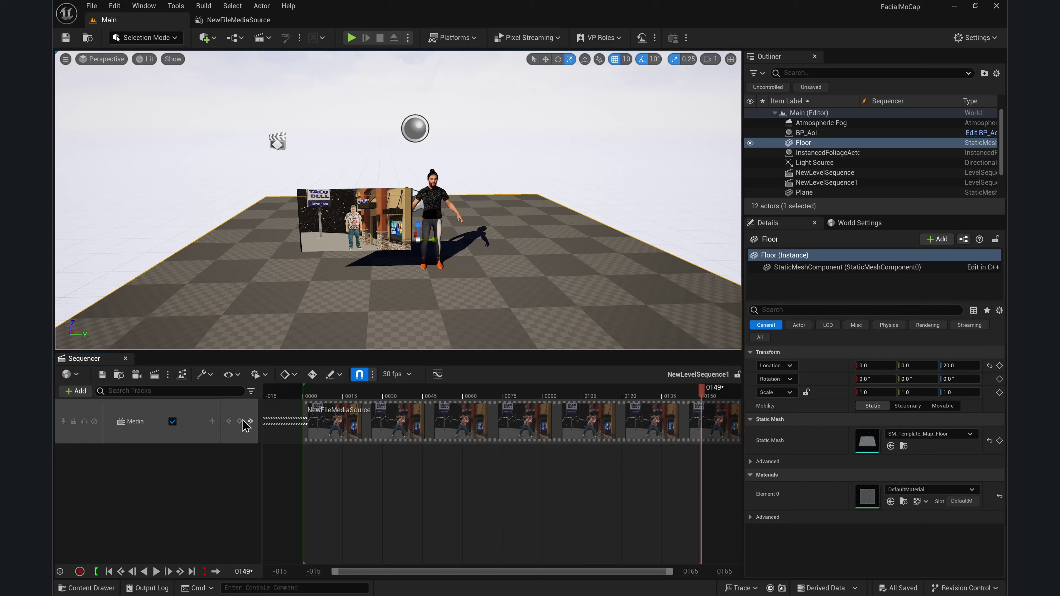
click(82, 392)
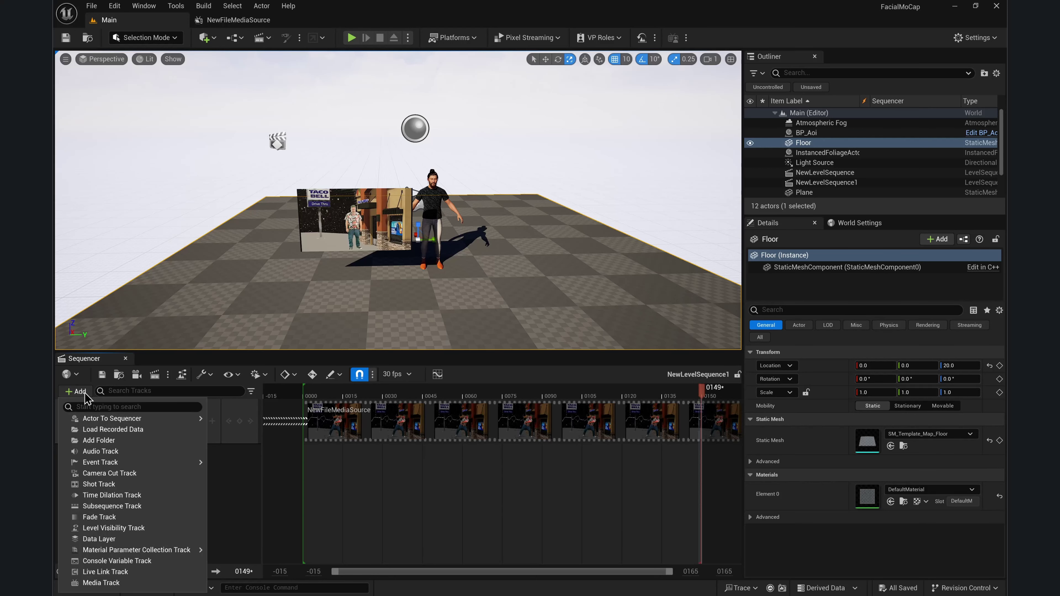
click(136, 376)
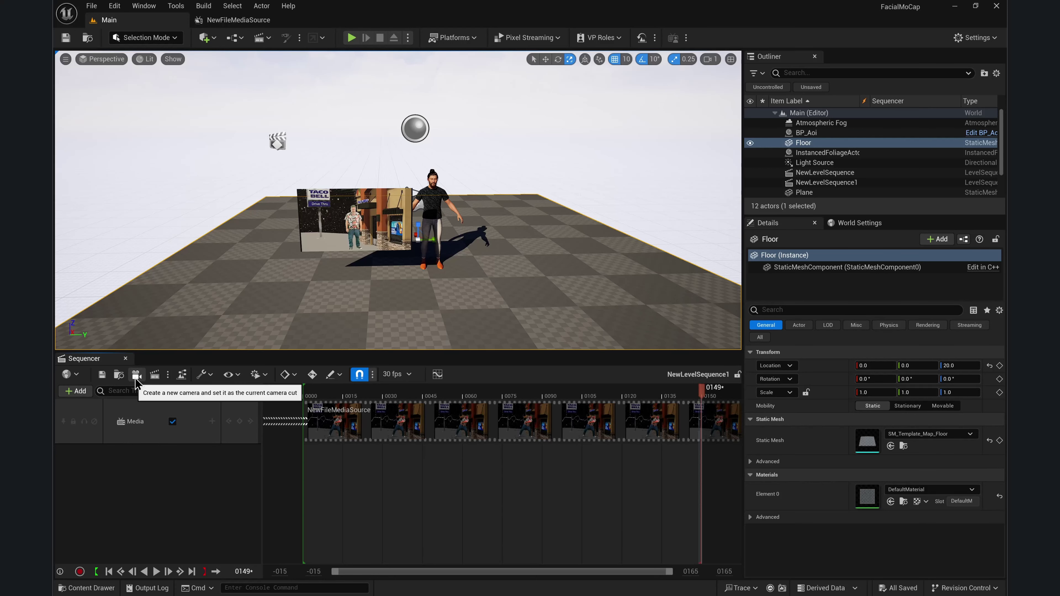
click(136, 376)
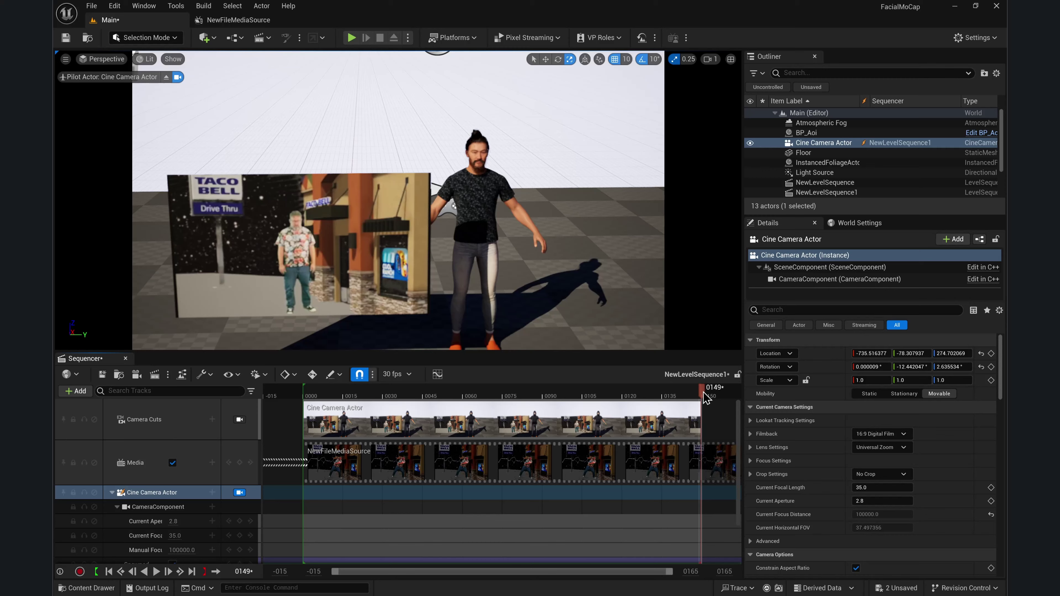
drag(705, 398, 579, 395)
click(239, 493)
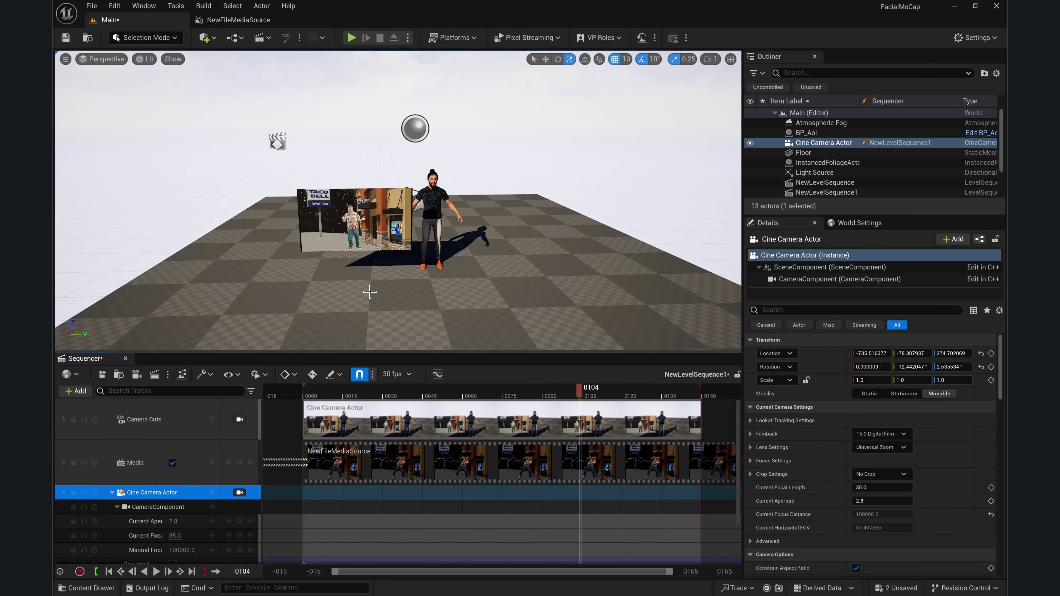
drag(582, 397, 497, 396)
key(space)
key(space)
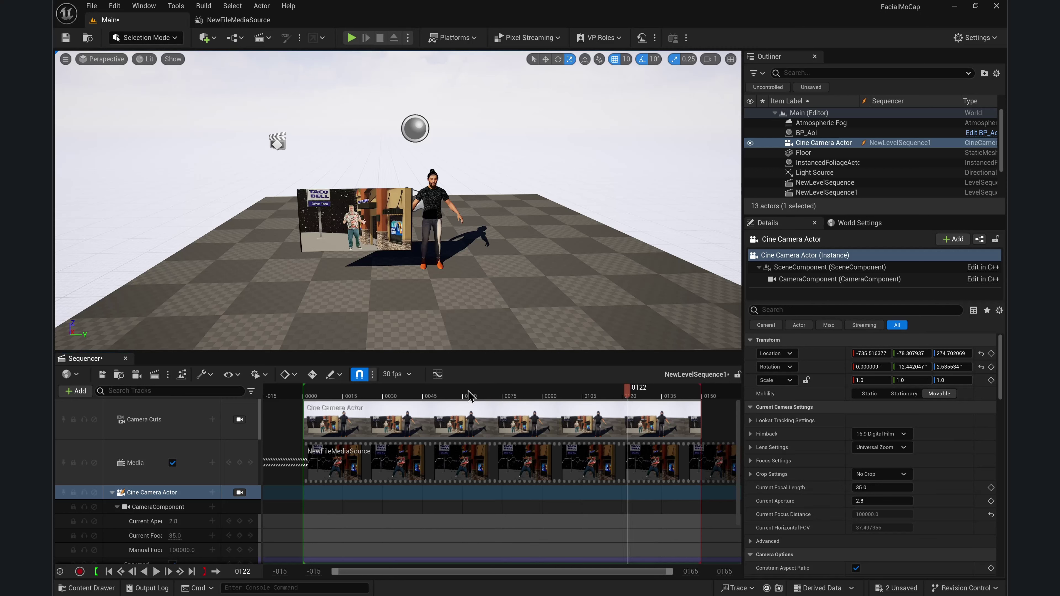